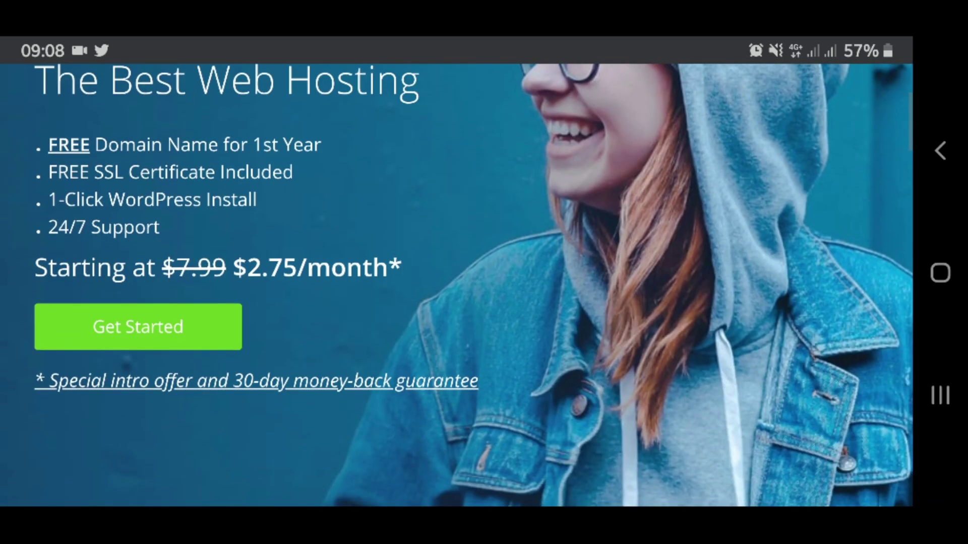
# Open the shared hosting plans and scroll through the pricing cards.
pyautogui.click(138, 327)
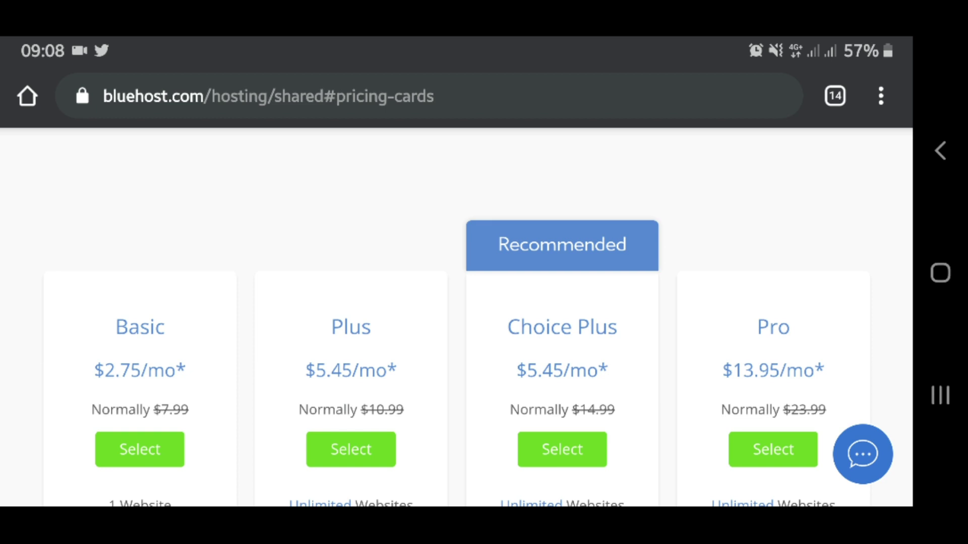
pyautogui.scroll(-2, 456, 303)
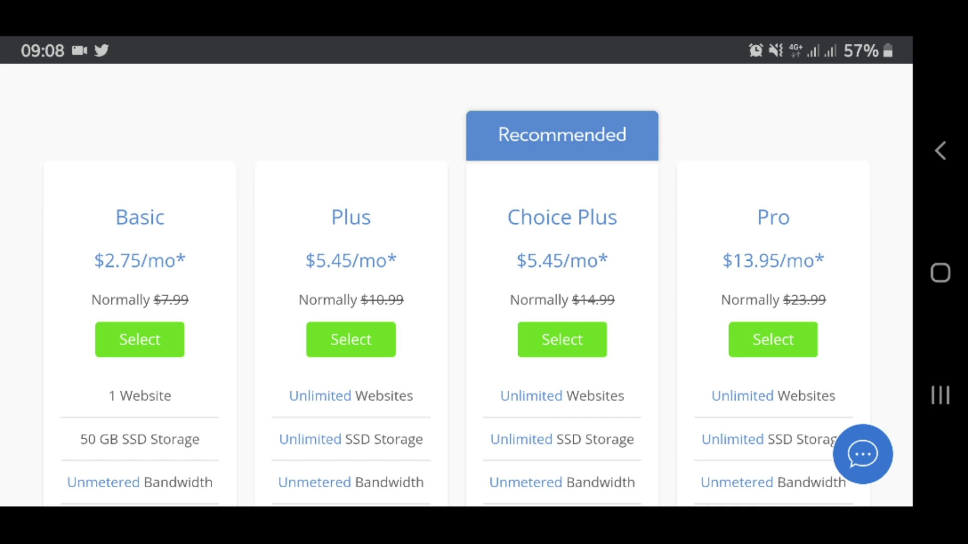
pyautogui.scroll(-3, 457, 287)
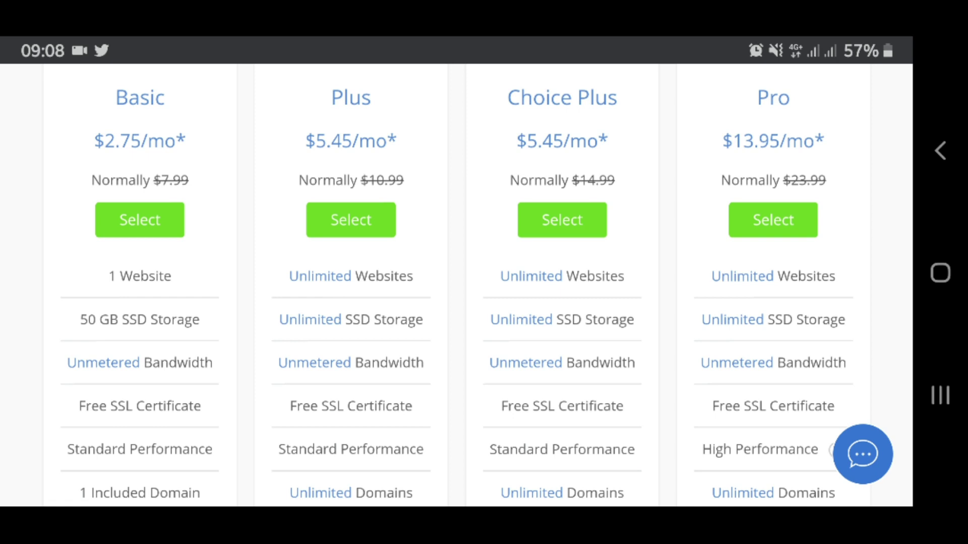
pyautogui.scroll(-3, 484, 282)
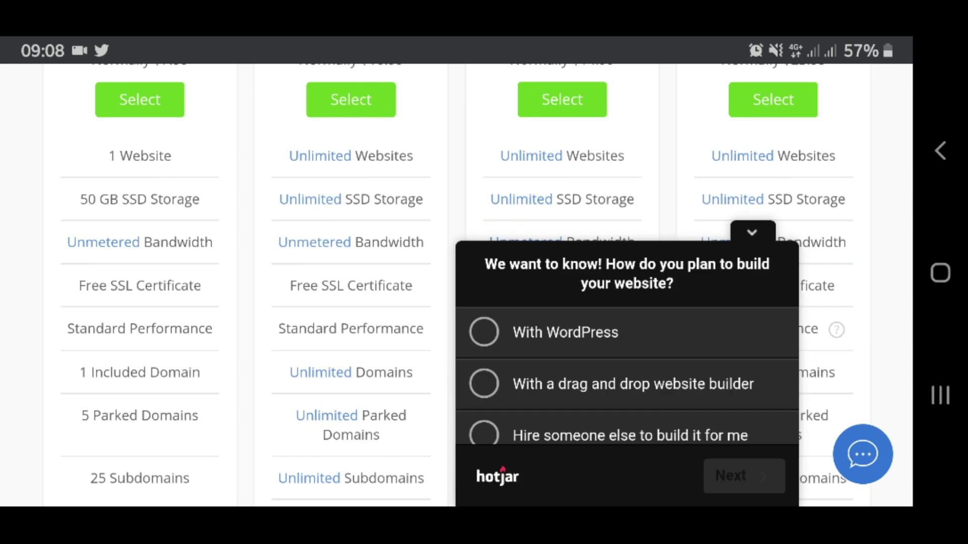
# Close the Hotjar survey popup and review each plan's full feature list.
pyautogui.click(752, 233)
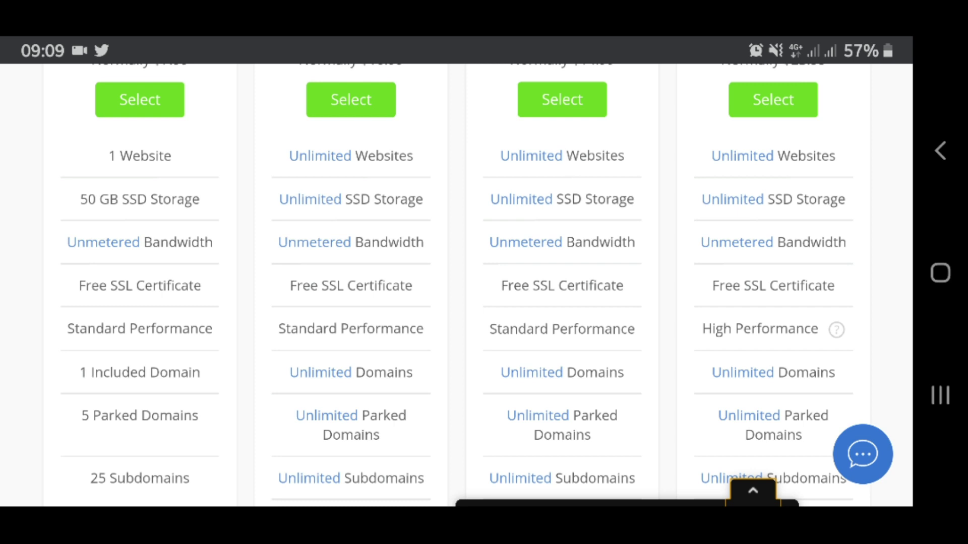
pyautogui.scroll(-3, 479, 283)
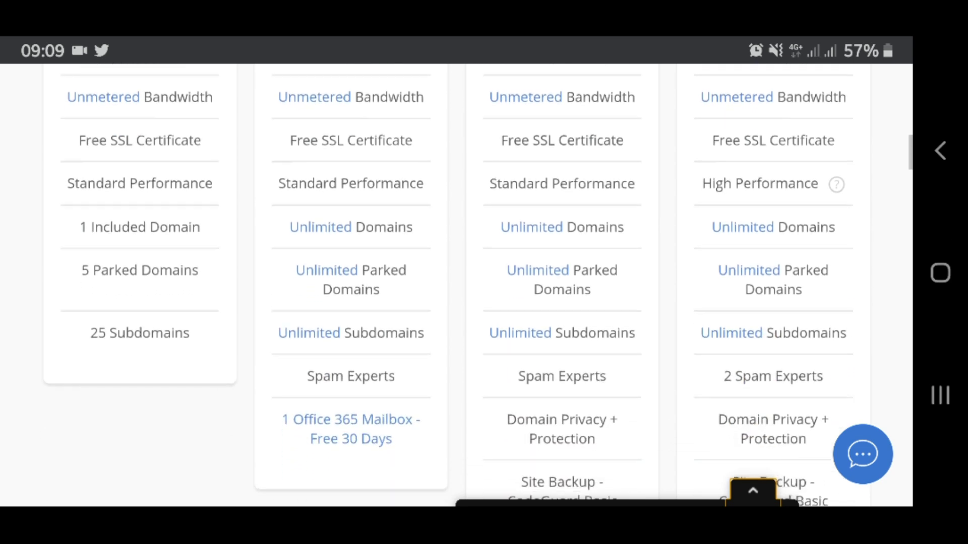
pyautogui.scroll(-5, 479, 282)
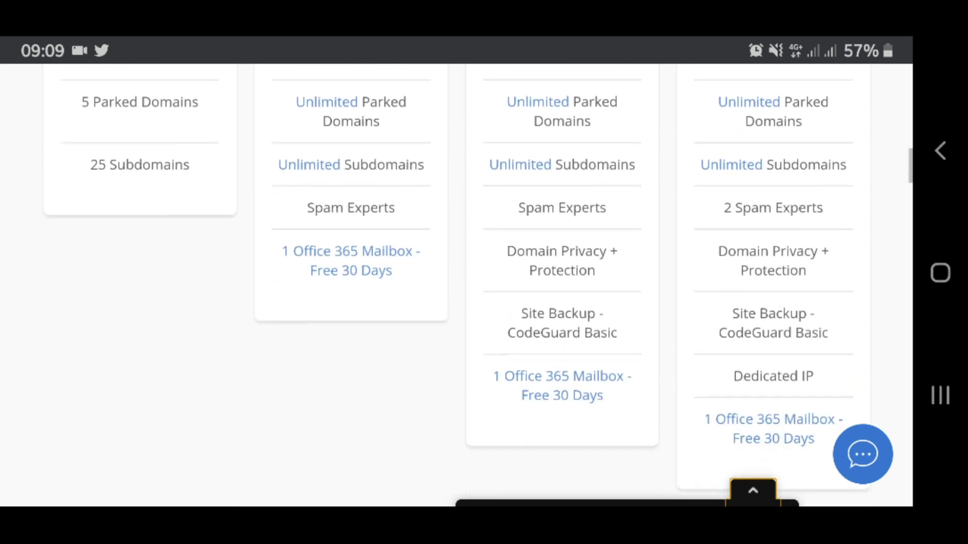
pyautogui.scroll(5, 479, 282)
pyautogui.scroll(3, 478, 282)
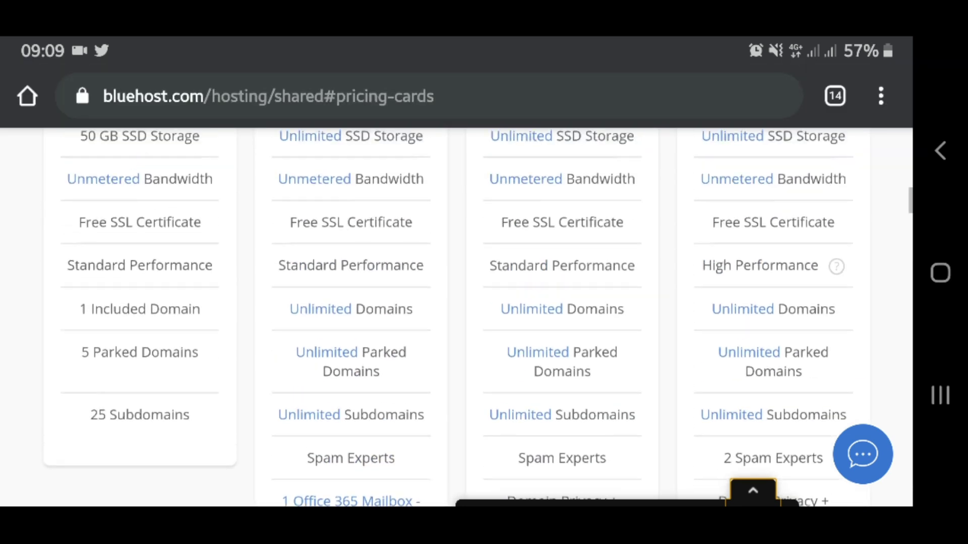
pyautogui.scroll(-2, 479, 282)
pyautogui.scroll(-2, 479, 283)
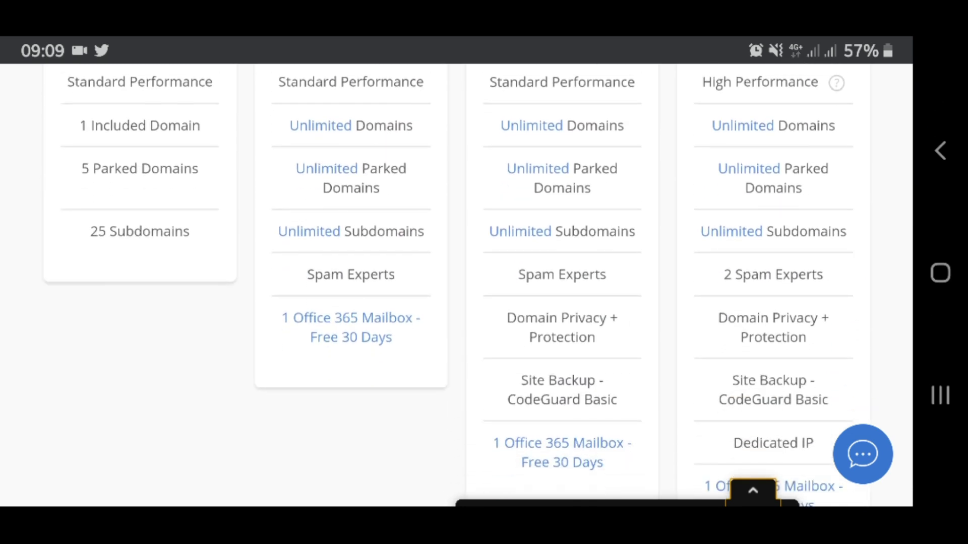
pyautogui.scroll(10, 456, 284)
pyautogui.scroll(-5, 457, 285)
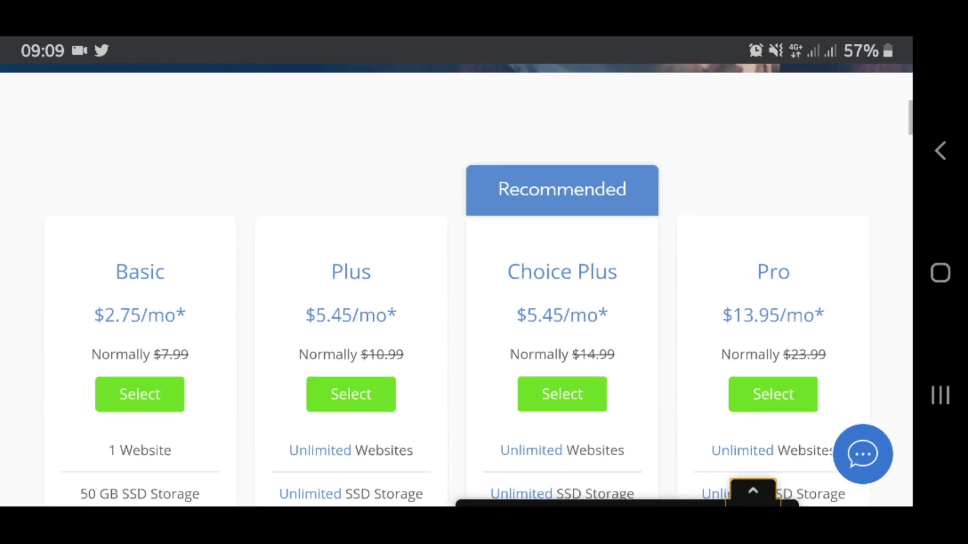
pyautogui.scroll(-2, 456, 285)
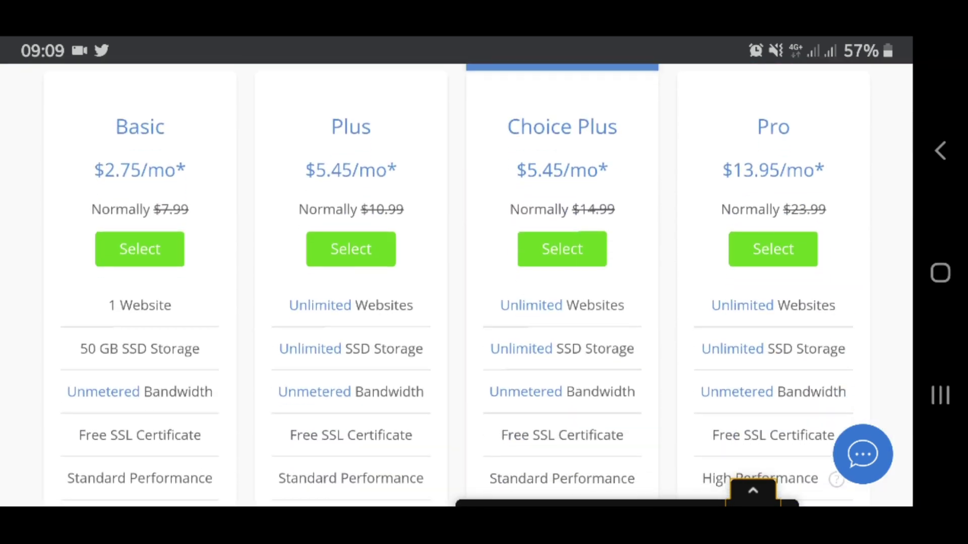
# Select the Basic plan and scroll to the 'Create a new domain' option.
pyautogui.click(139, 249)
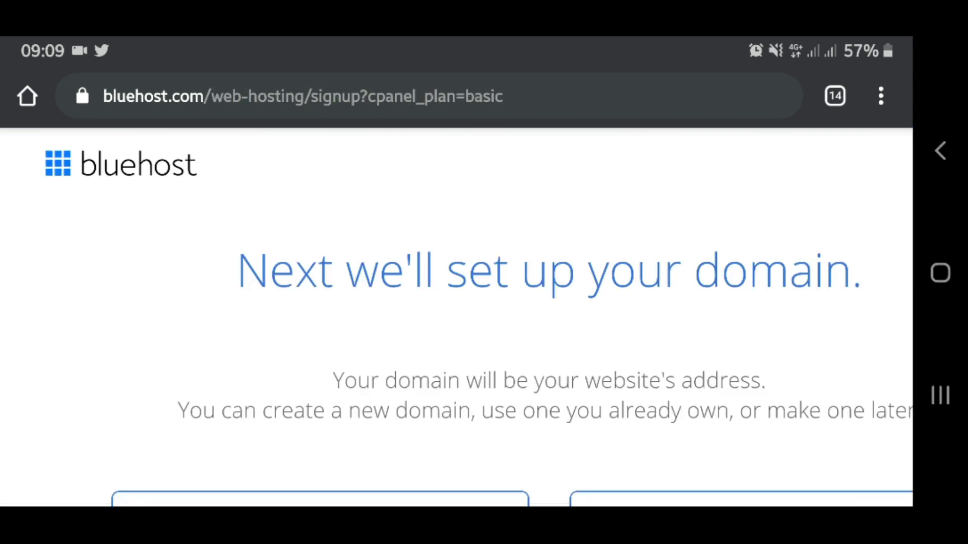
pyautogui.scroll(-3, 456, 302)
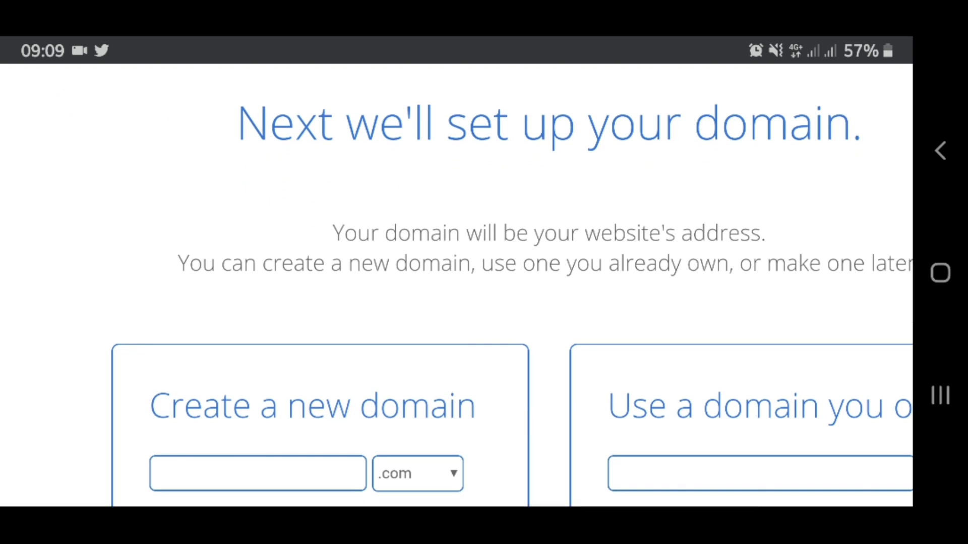
pyautogui.scroll(-3, 484, 302)
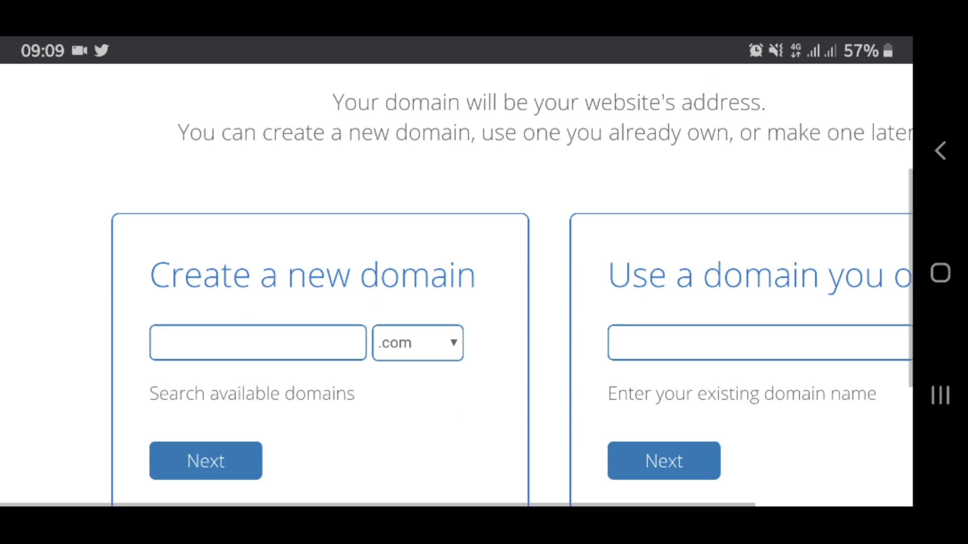
pyautogui.scroll(-3, 512, 303)
# Enter 'mumojames' as the new .com domain name.
pyautogui.click(257, 225)
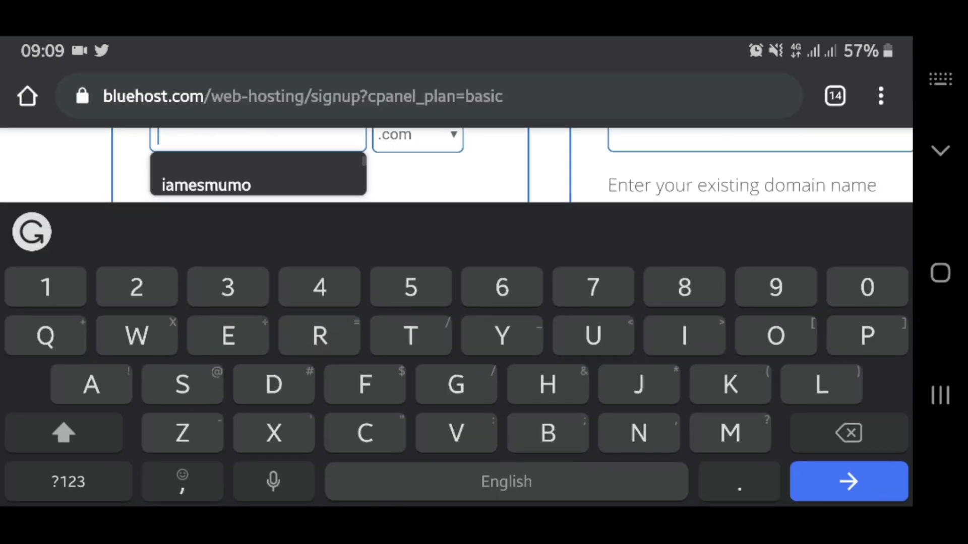
pyautogui.write('mum')
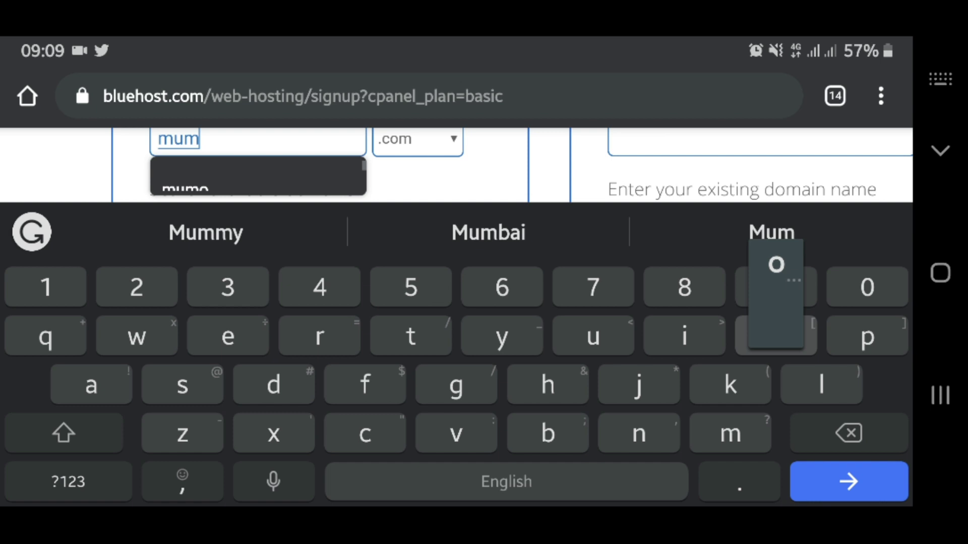
pyautogui.write('ojames')
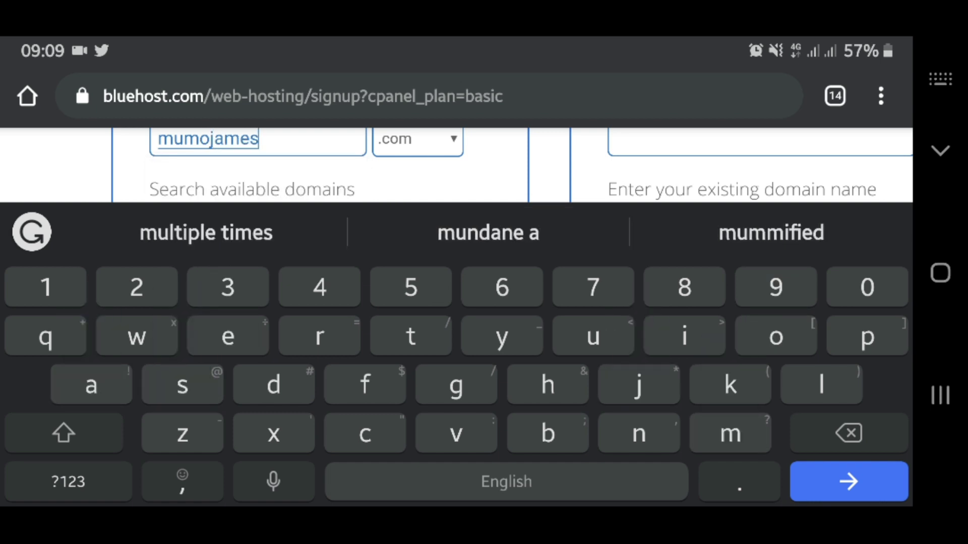
pyautogui.press('Escape')
pyautogui.scroll(3, 454, 303)
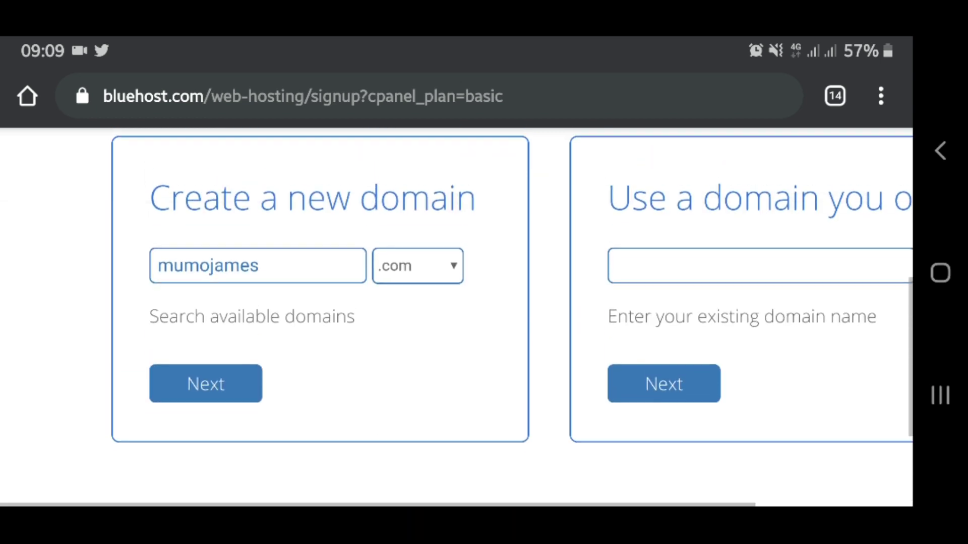
# Confirm mumojames.com is available and continue to the account information form.
pyautogui.click(205, 386)
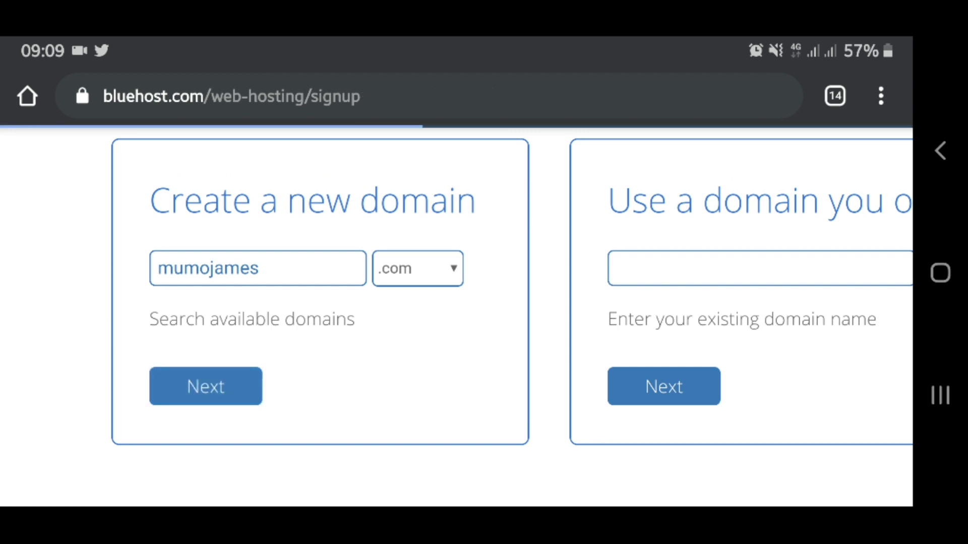
pyautogui.scroll(-2, 457, 323)
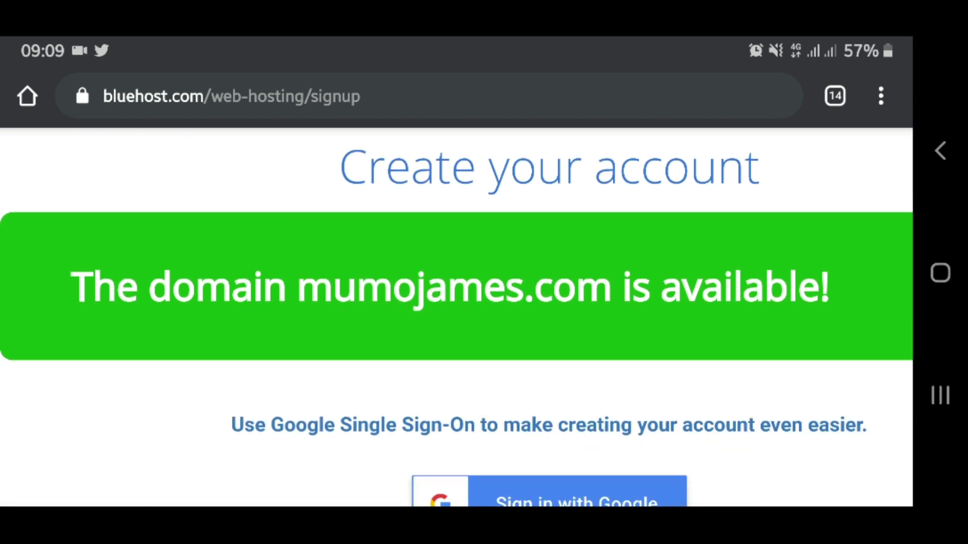
pyautogui.scroll(-4, 456, 286)
pyautogui.scroll(-4, 457, 286)
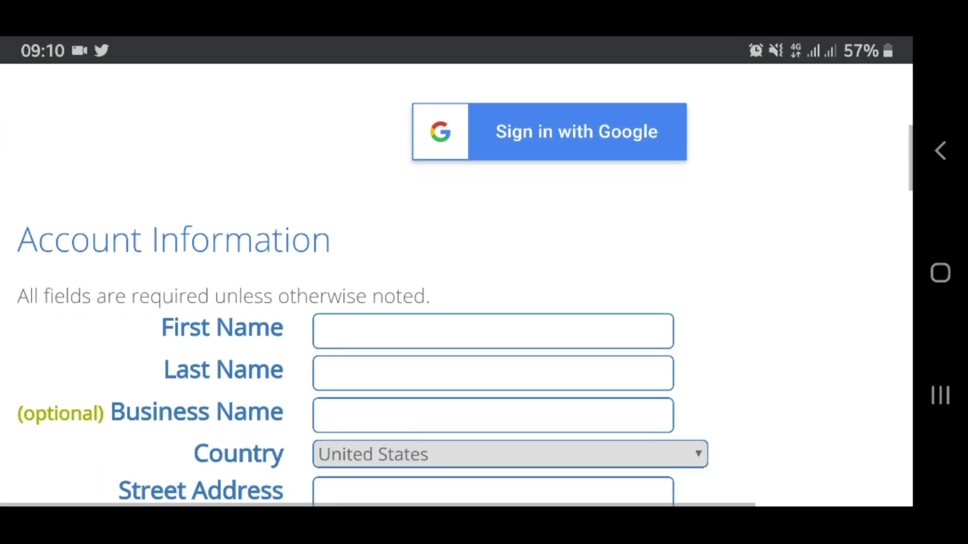
pyautogui.scroll(-4, 456, 286)
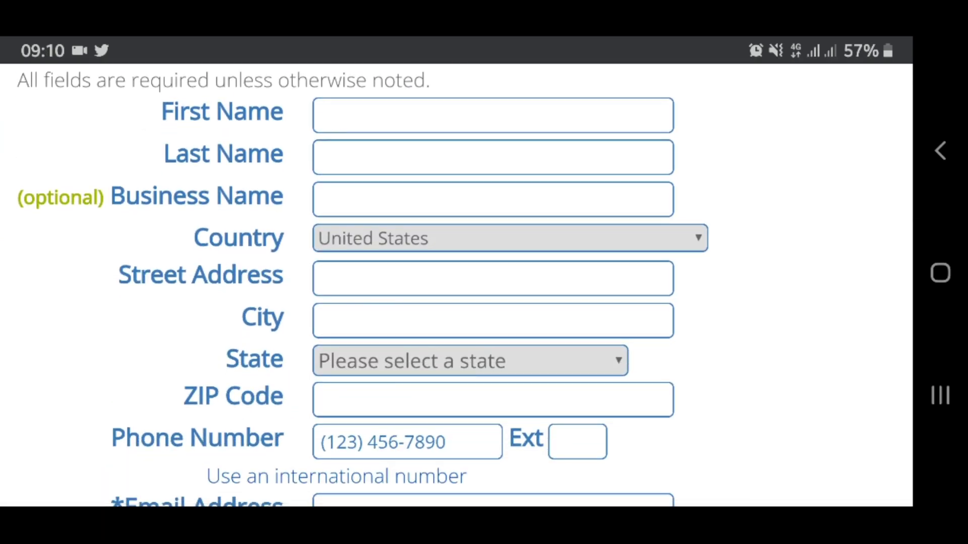
pyautogui.scroll(4, 457, 286)
pyautogui.scroll(1, 363, 316)
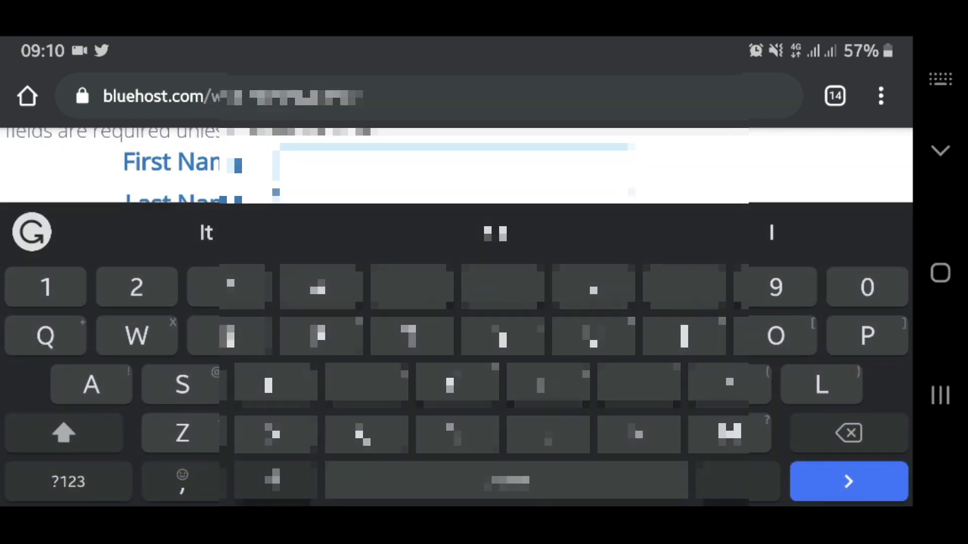
# Accept the autofilled contact details and correct the email address ending to 'jays'.
pyautogui.press('Tab')
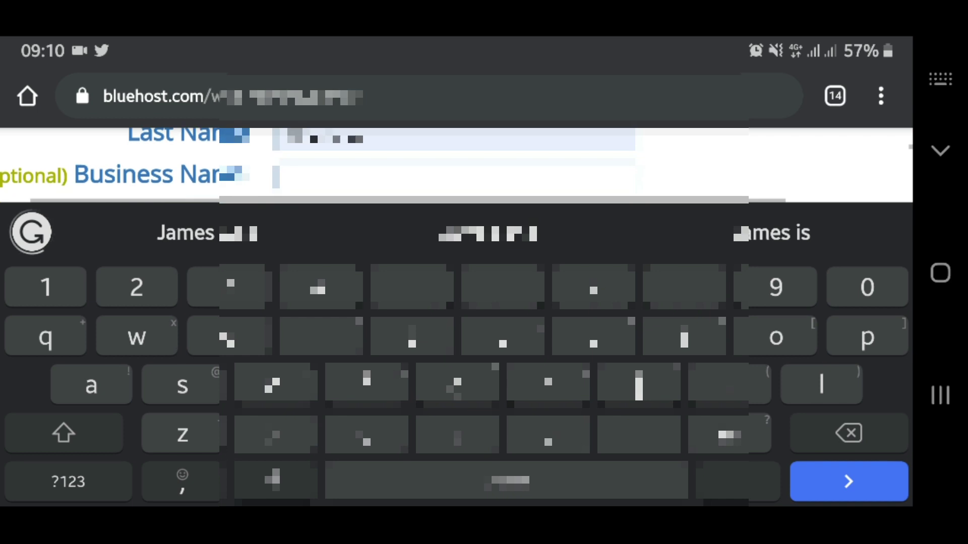
pyautogui.press('Escape')
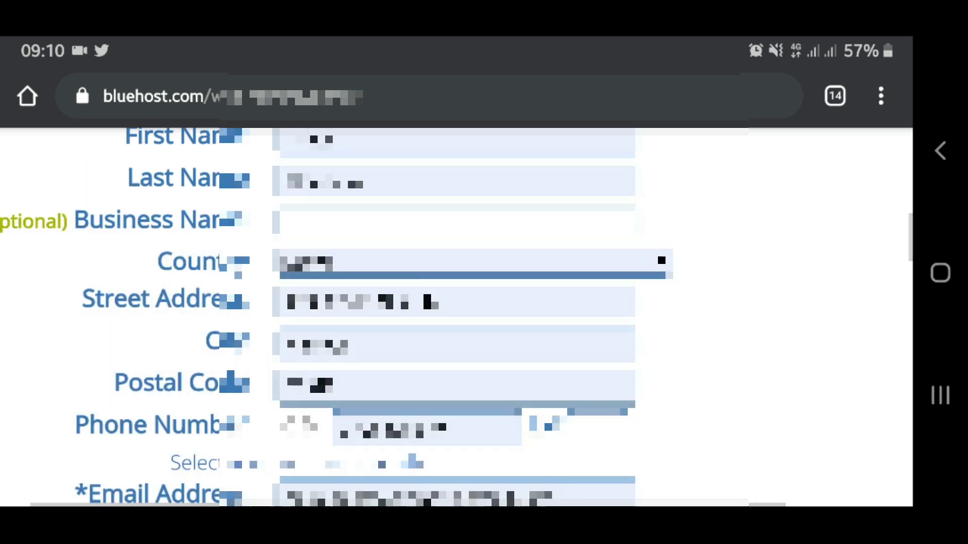
pyautogui.scroll(-5, 456, 282)
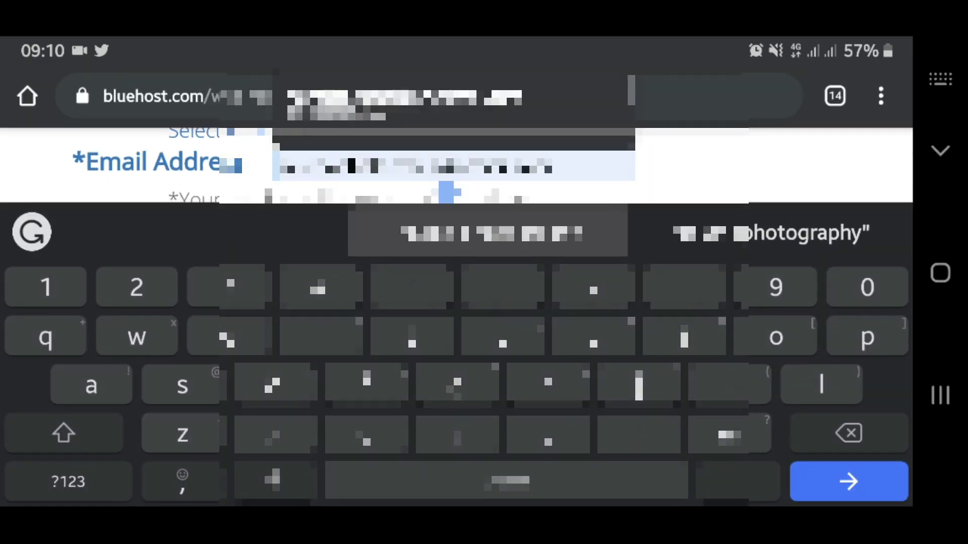
pyautogui.press('BackSpace')
pyautogui.press('BackSpace')
pyautogui.press('BackSpace')
pyautogui.press('BackSpace')
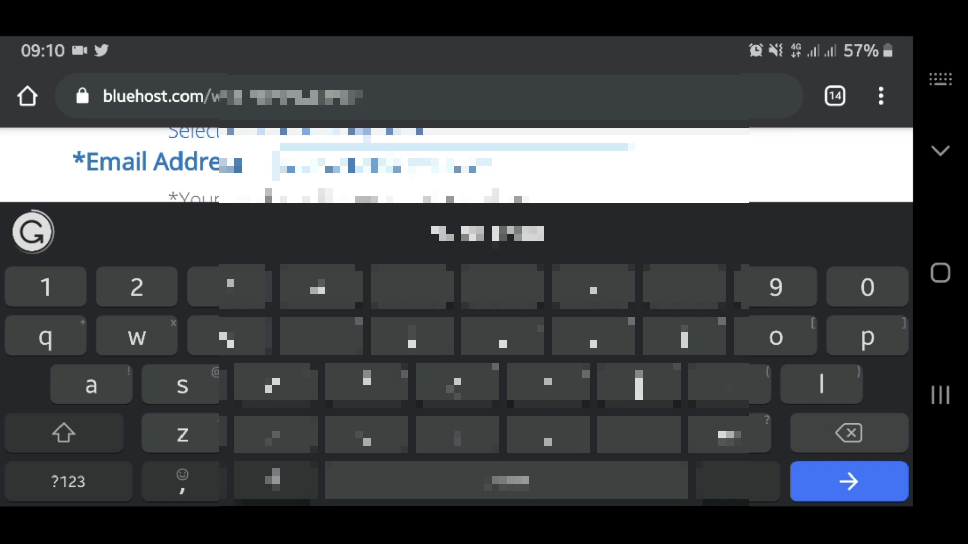
pyautogui.press('BackSpace')
pyautogui.press('BackSpace')
pyautogui.press('BackSpace')
pyautogui.press('BackSpace')
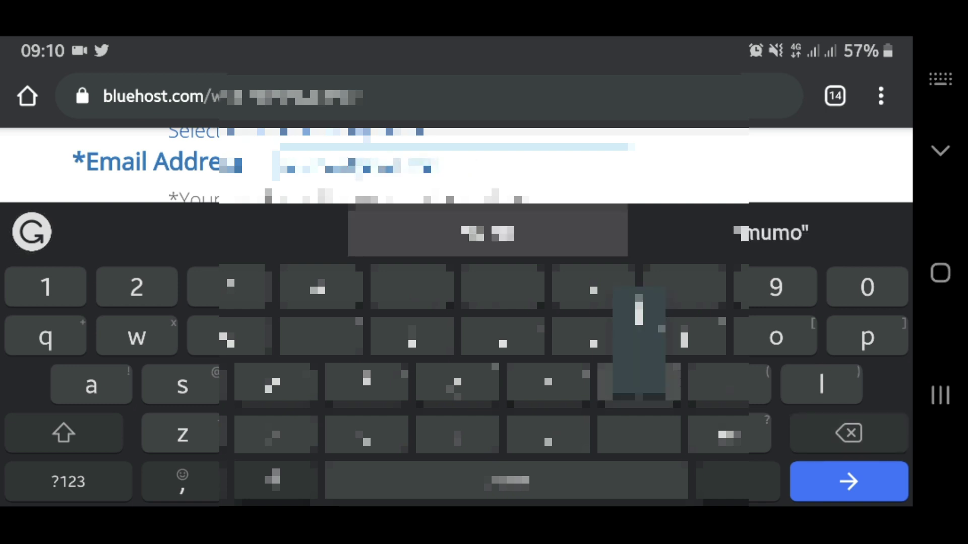
pyautogui.write('jays')
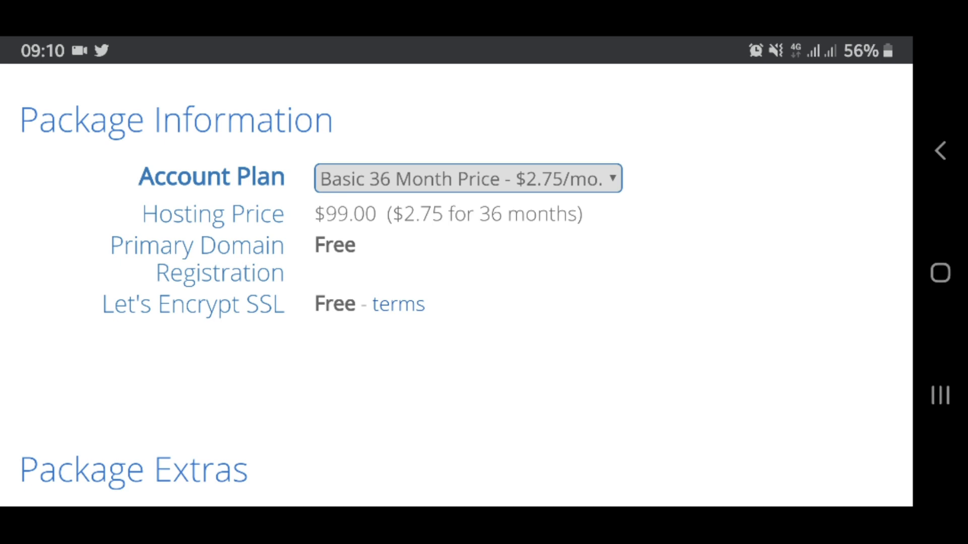
# Remove Domain Privacy + Protection, confirming Turn It Off in the warning.
pyautogui.scroll(-4, 456, 285)
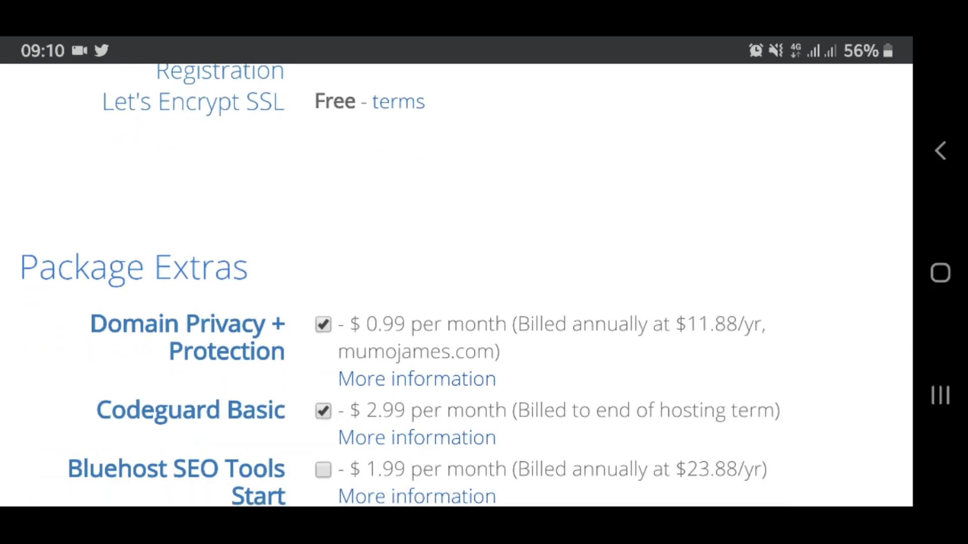
pyautogui.scroll(-3, 456, 285)
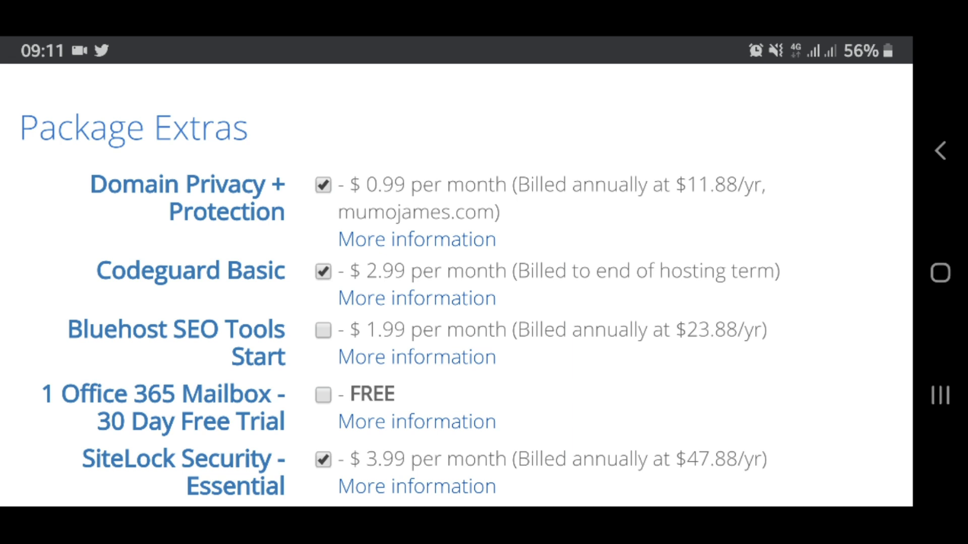
pyautogui.scroll(-3, 468, 286)
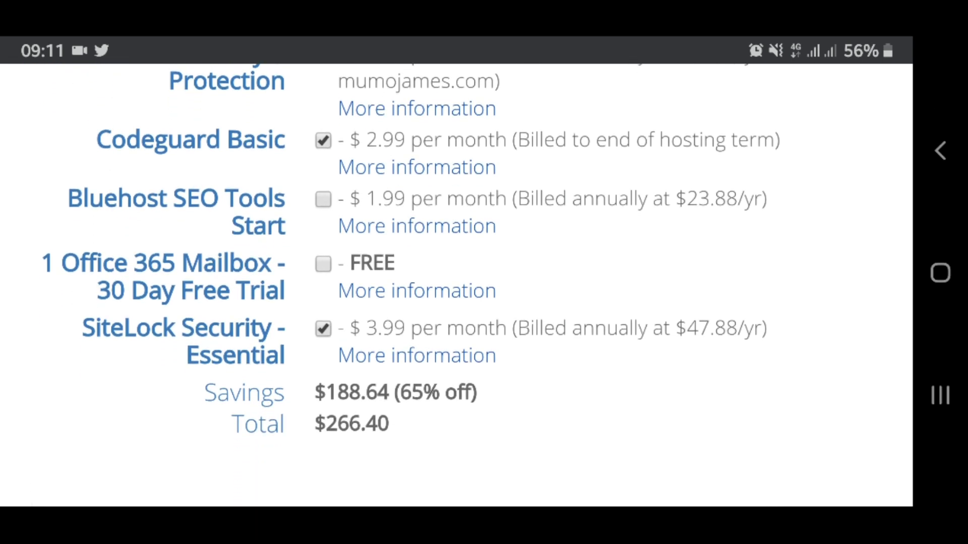
pyautogui.scroll(-3, 457, 284)
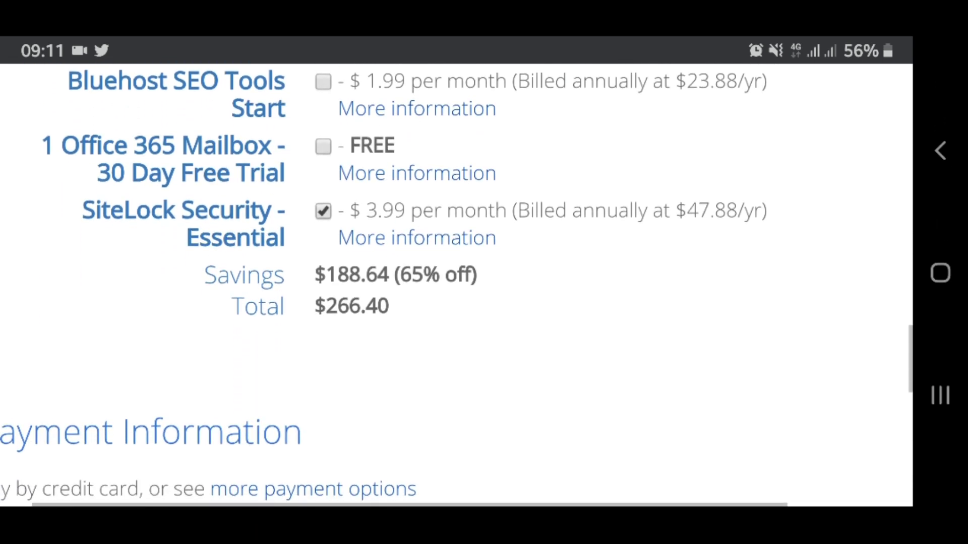
pyautogui.scroll(3, 457, 286)
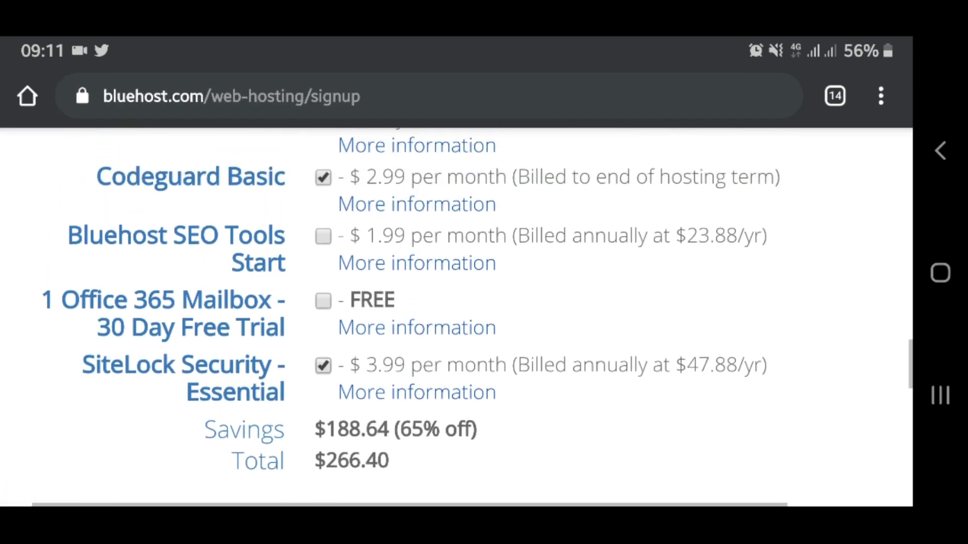
pyautogui.scroll(3, 468, 302)
pyautogui.click(323, 262)
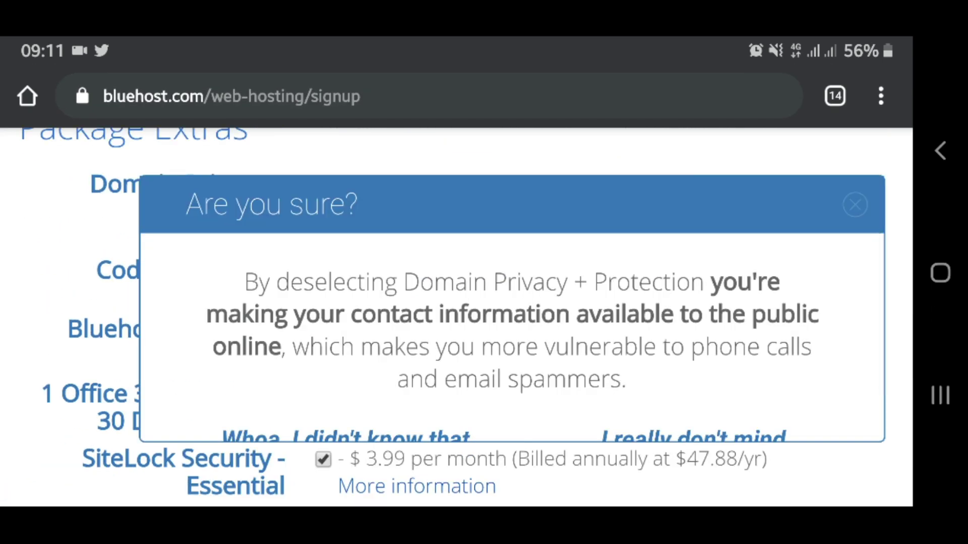
pyautogui.scroll(-2, 512, 312)
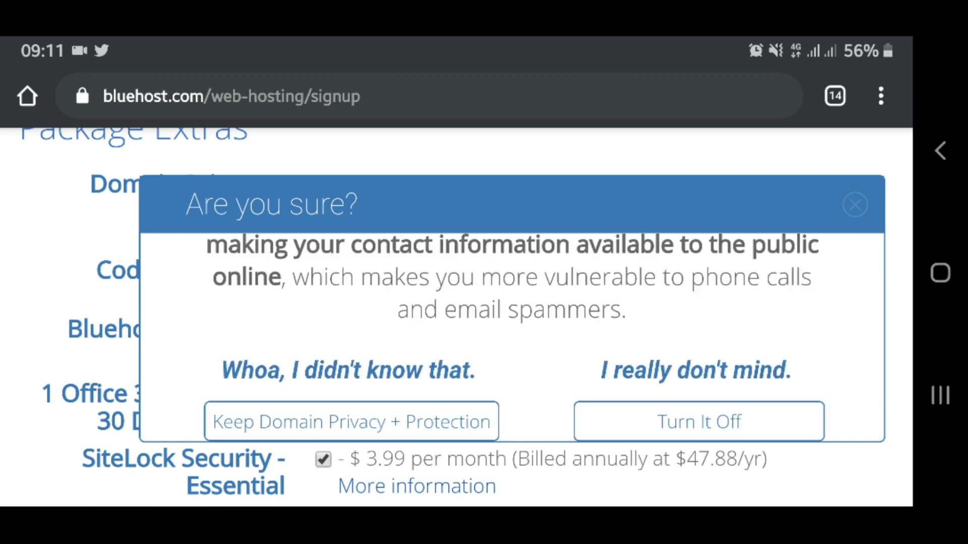
pyautogui.click(698, 422)
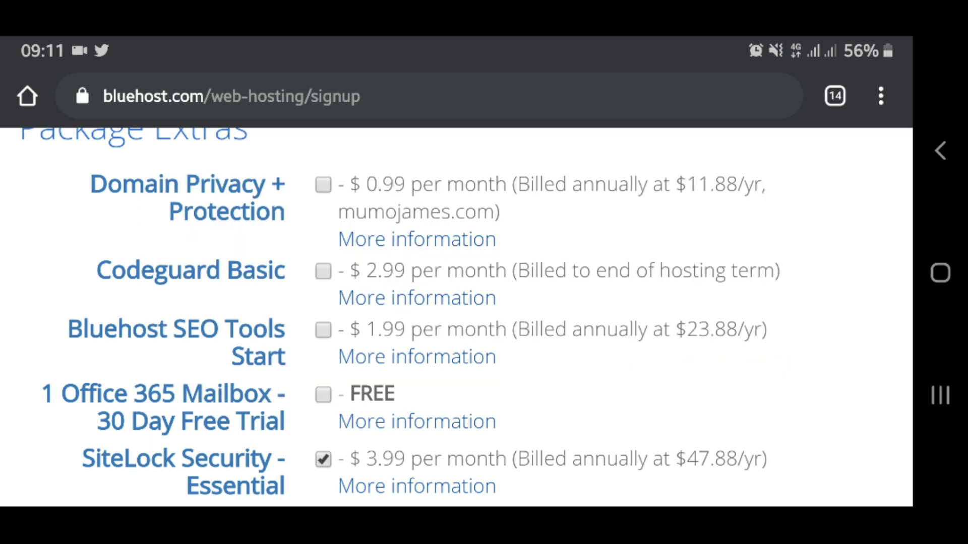
# Remove SiteLock Security - Essential from the package extras.
pyautogui.scroll(-3, 456, 283)
pyautogui.click(323, 296)
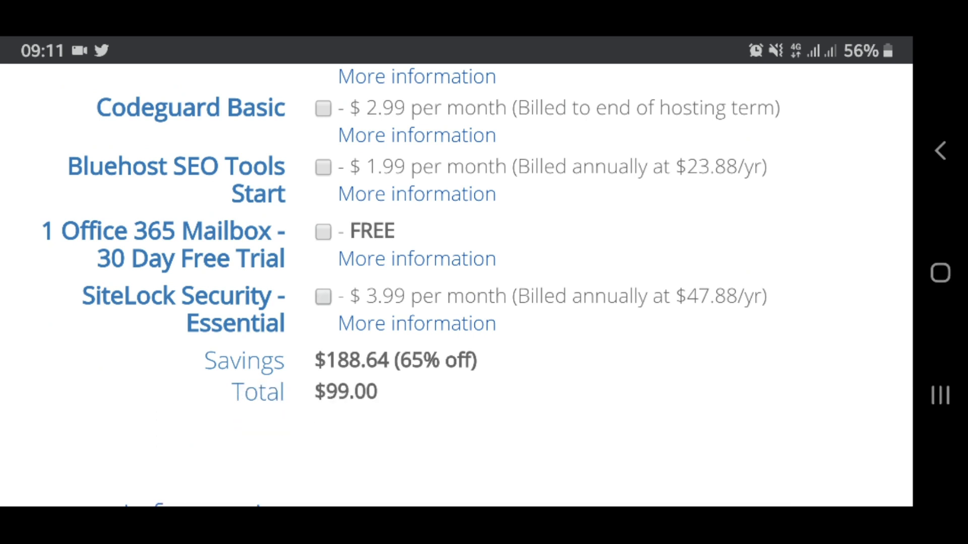
pyautogui.scroll(5, 457, 286)
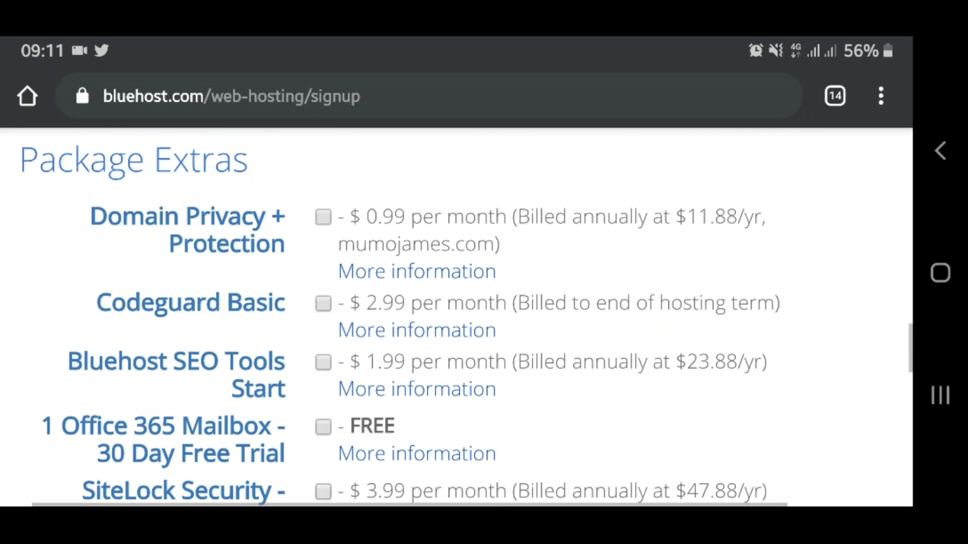
pyautogui.scroll(-6, 457, 286)
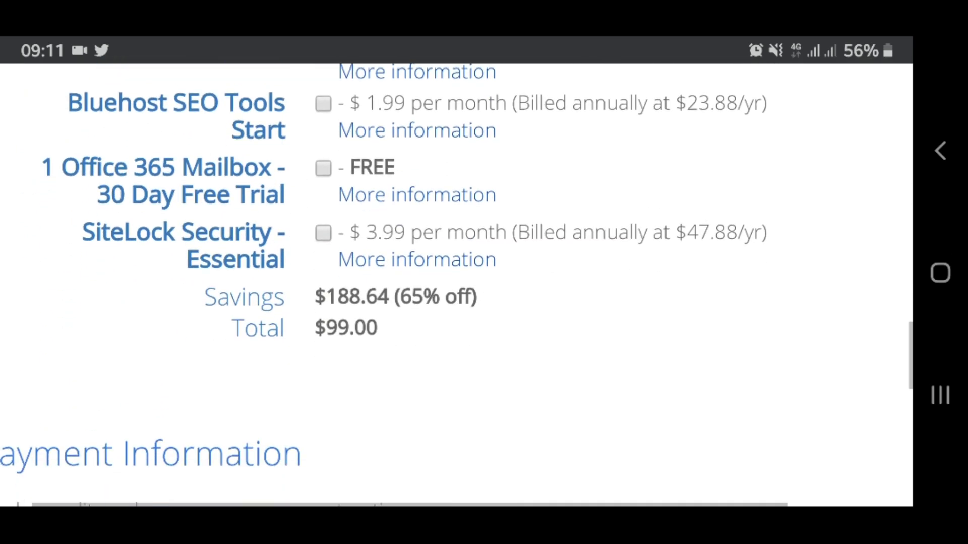
pyautogui.scroll(10, 457, 286)
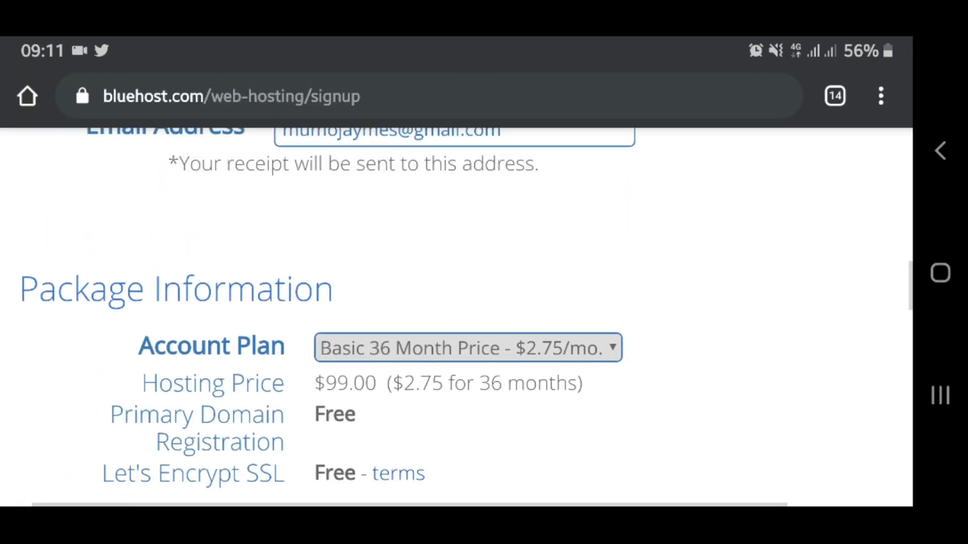
# Switch the account plan to Basic 12 Month, bringing the total to $59.40.
pyautogui.click(468, 346)
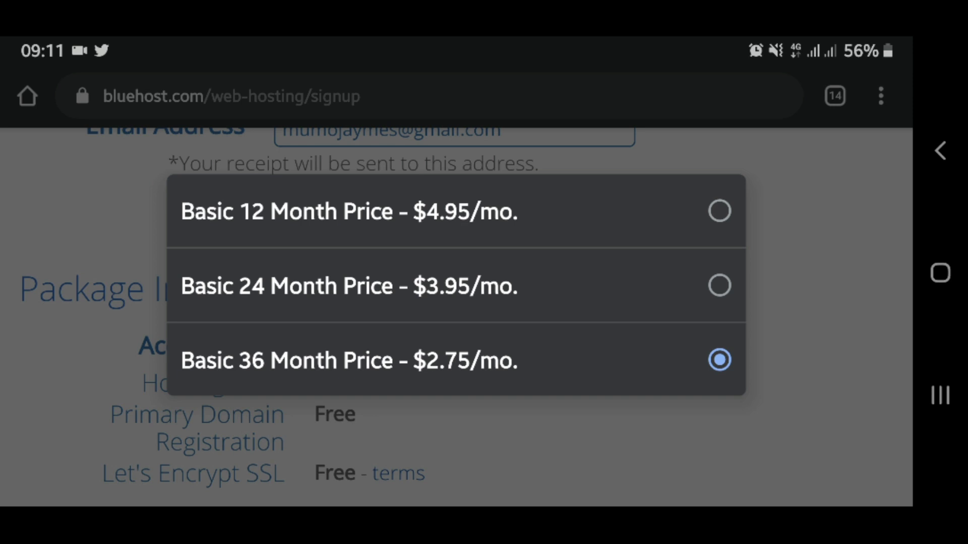
pyautogui.click(349, 211)
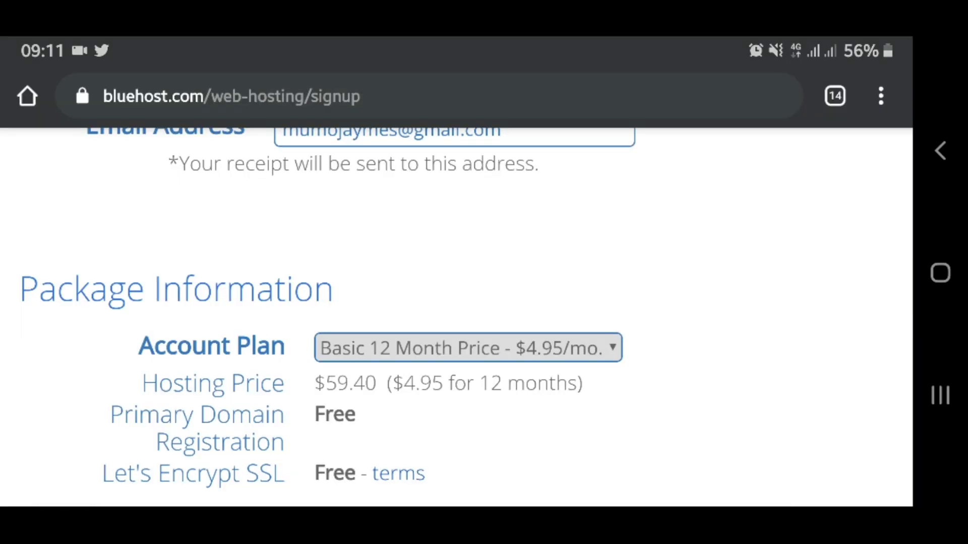
pyautogui.scroll(-3, 457, 286)
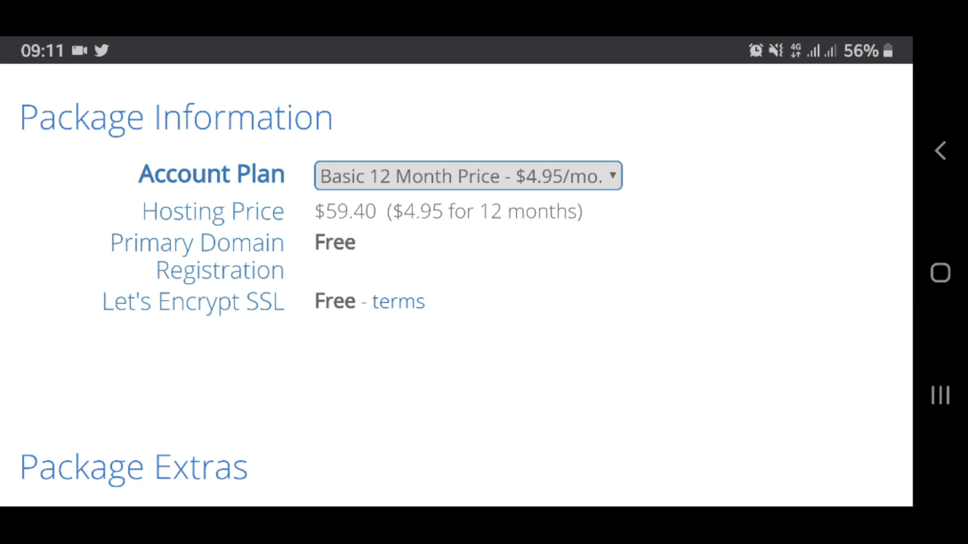
pyautogui.scroll(-5, 457, 286)
pyautogui.scroll(-7, 457, 286)
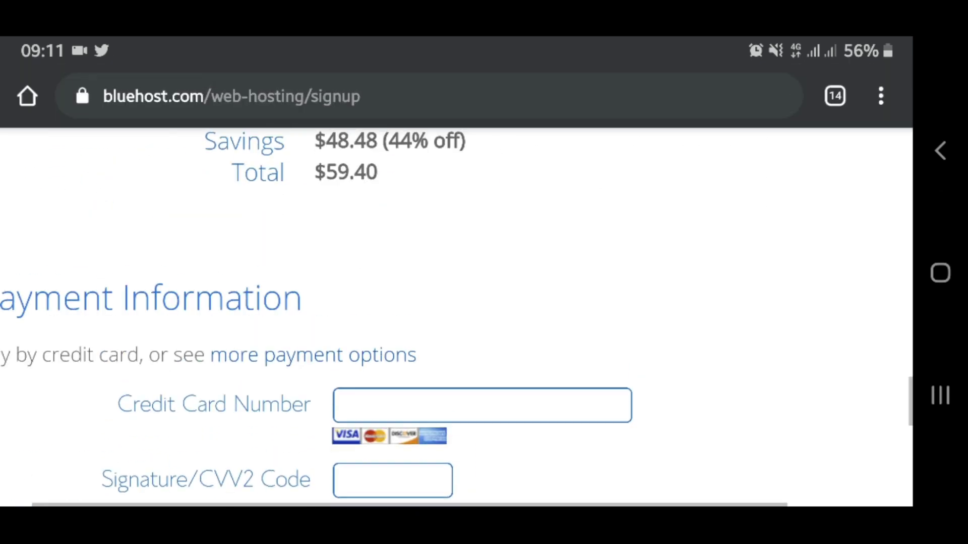
pyautogui.scroll(2, 457, 318)
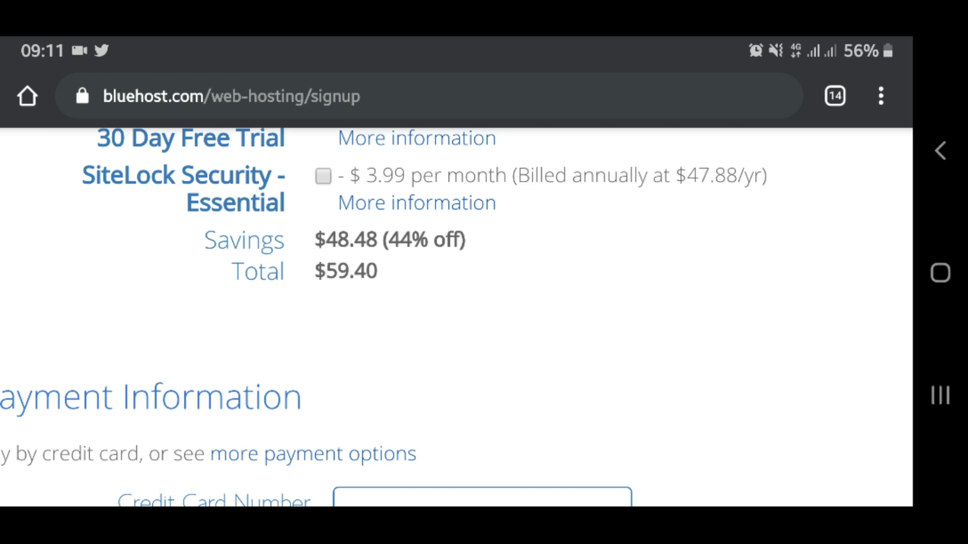
# Reveal the Pay by Credit Card and Pay with PayPal options, then scroll to the terms agreement.
pyautogui.scroll(-4, 457, 286)
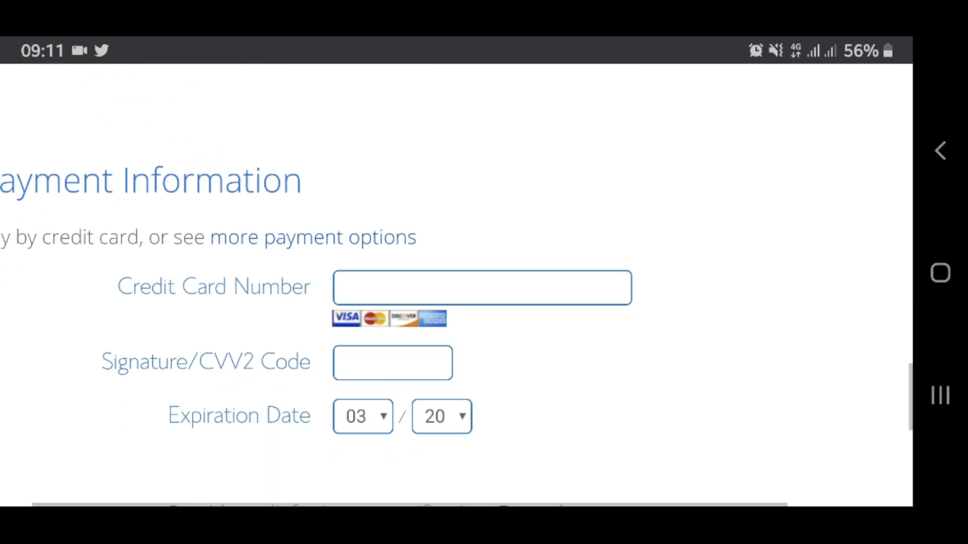
pyautogui.hscroll(-1, 457, 286)
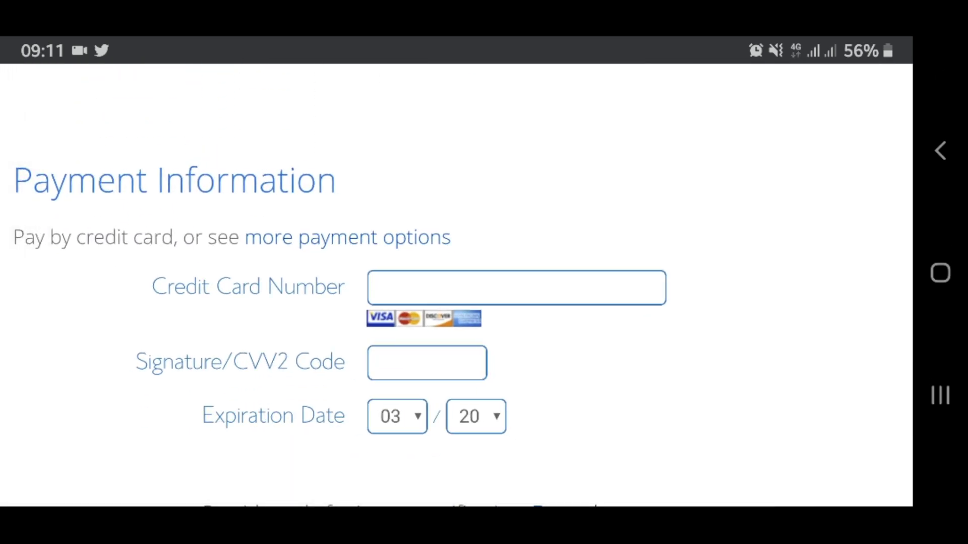
pyautogui.scroll(-3, 457, 285)
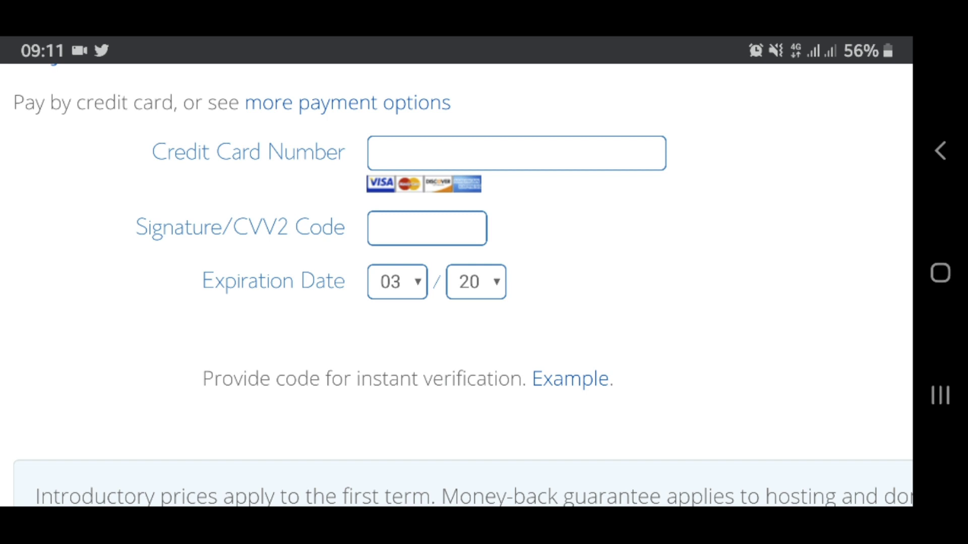
pyautogui.click(348, 103)
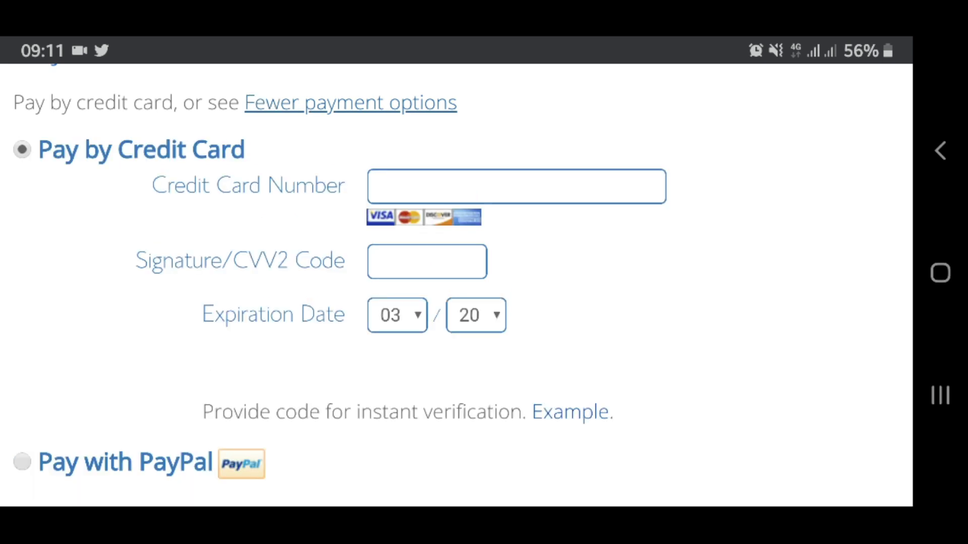
pyautogui.scroll(-5, 463, 280)
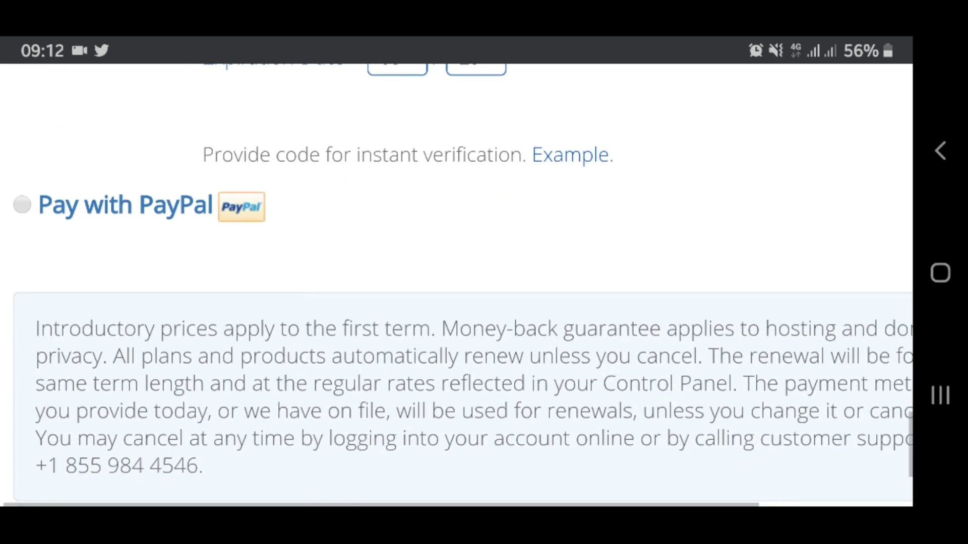
pyautogui.scroll(6, 456, 285)
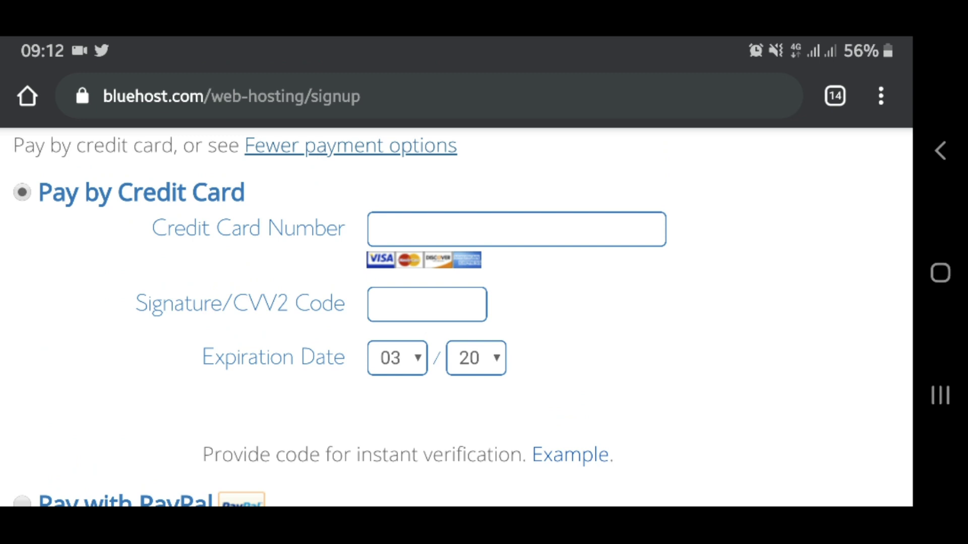
pyautogui.scroll(-4, 463, 286)
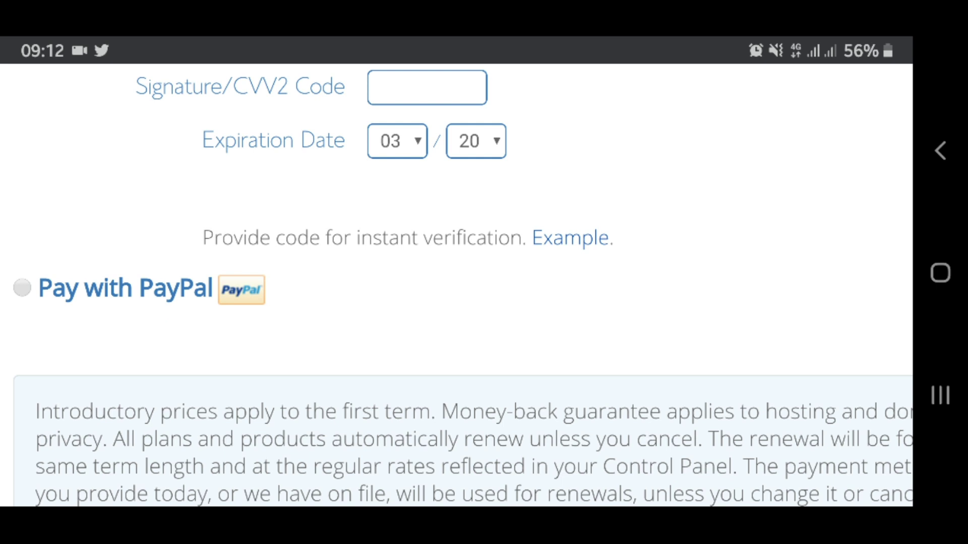
pyautogui.scroll(-2, 463, 286)
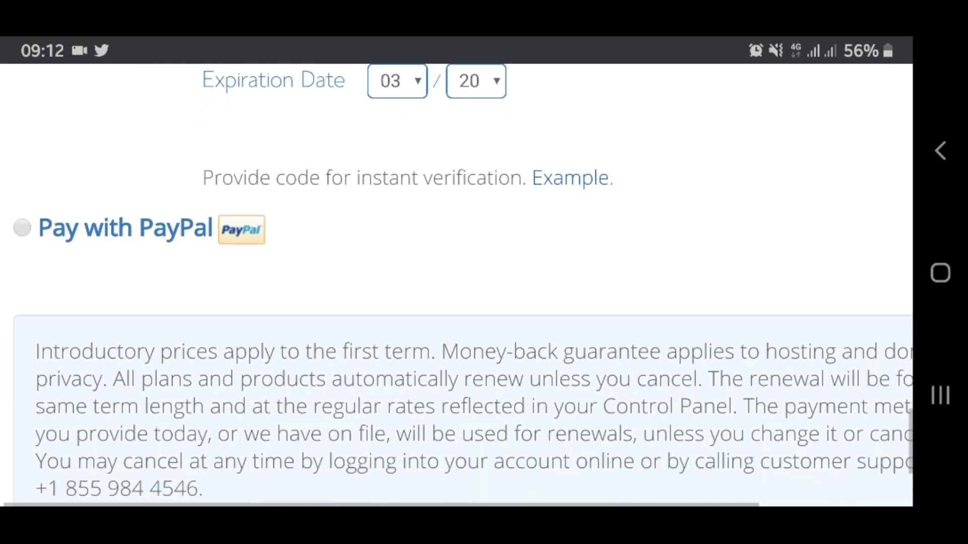
pyautogui.scroll(-3, 463, 285)
pyautogui.scroll(3, 463, 282)
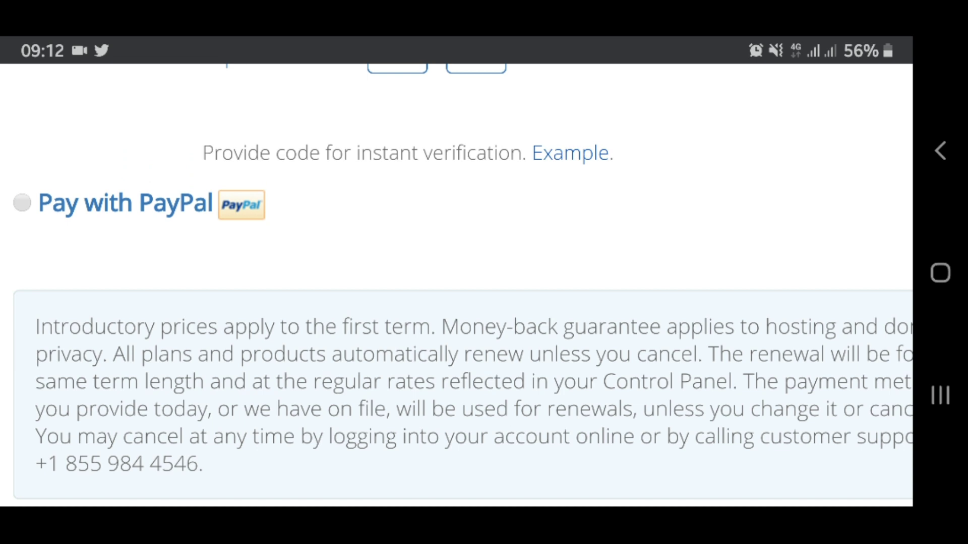
pyautogui.scroll(-3, 463, 283)
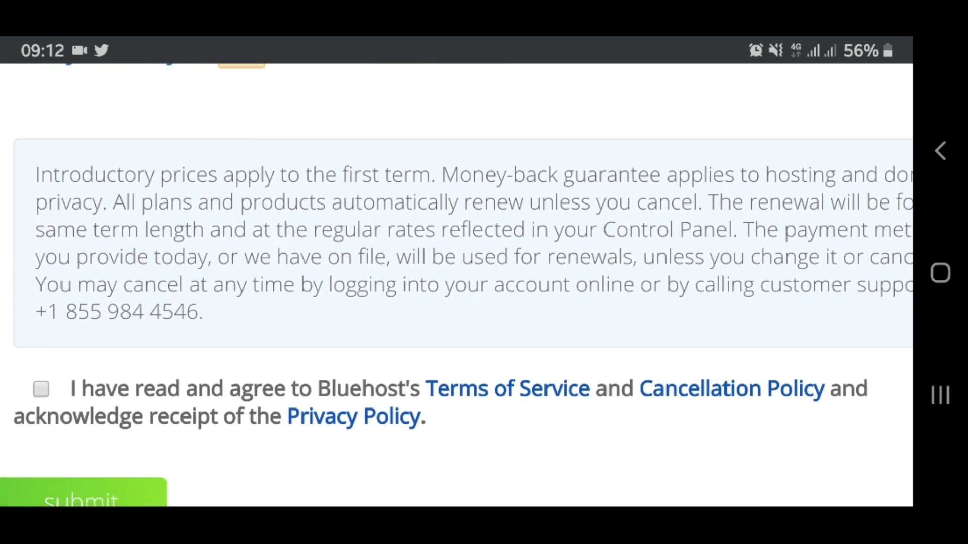
# Tick the 'I have read and agree' box for the Terms of Service and policies.
pyautogui.scroll(5, 457, 286)
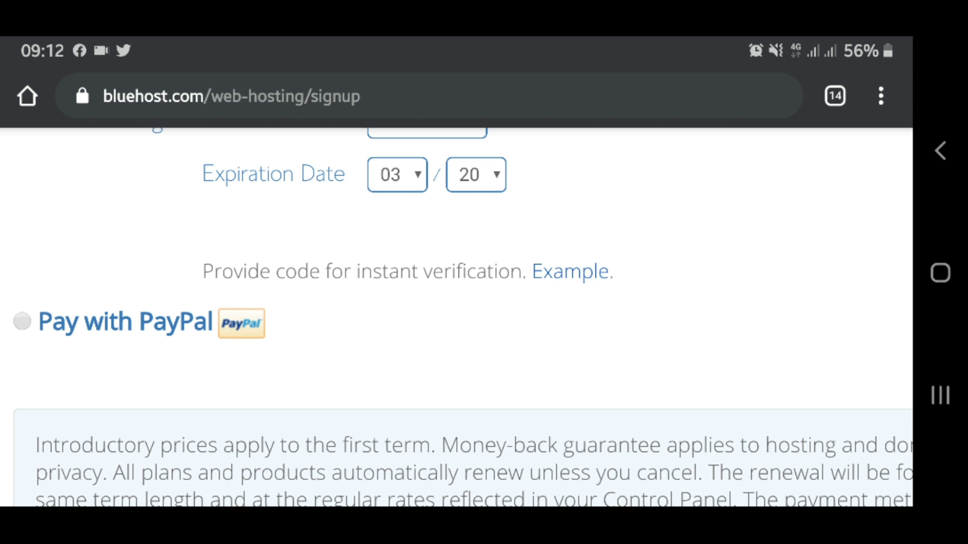
pyautogui.scroll(-5, 457, 285)
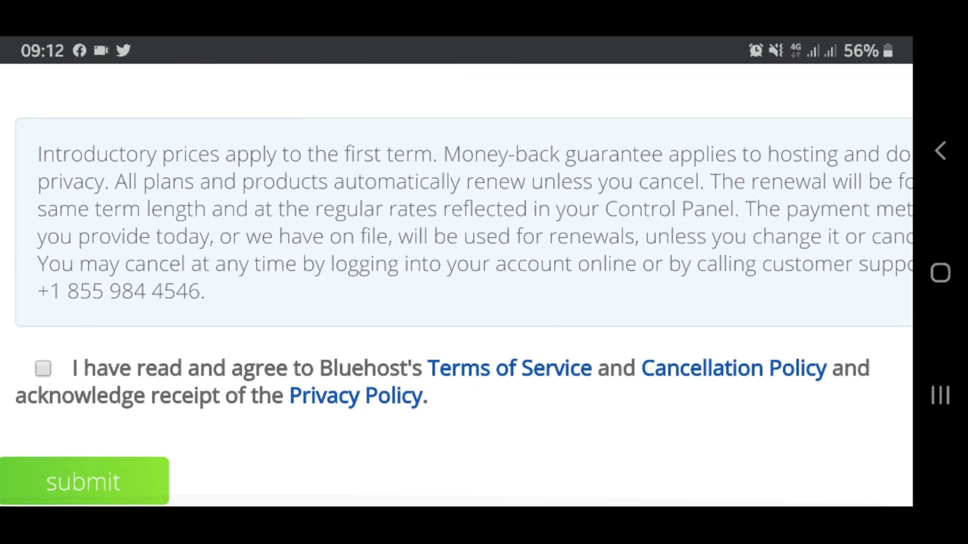
pyautogui.click(43, 369)
# Compare the 12- and 24-month plans, then settle on Basic 36 Month at $2.75/mo.
pyautogui.scroll(15, 456, 283)
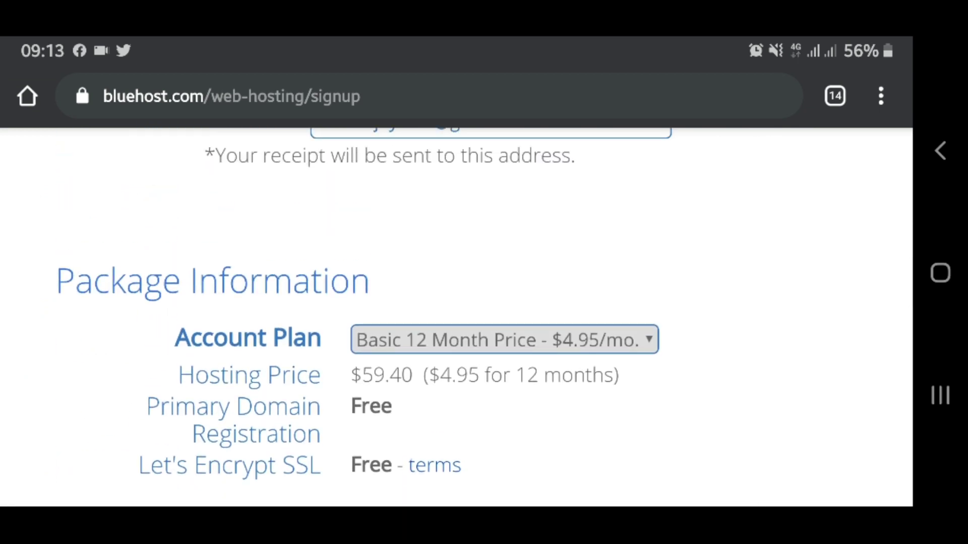
pyautogui.click(504, 340)
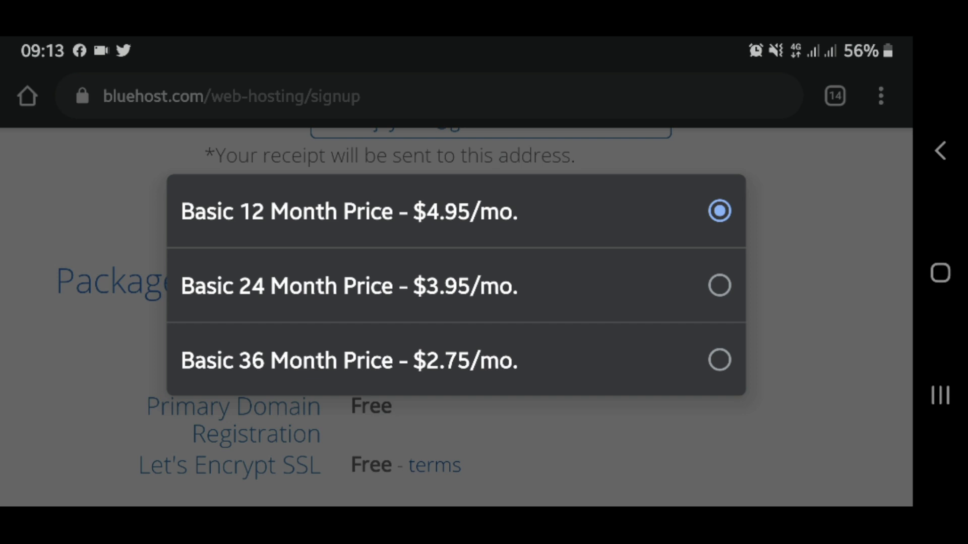
pyautogui.click(454, 360)
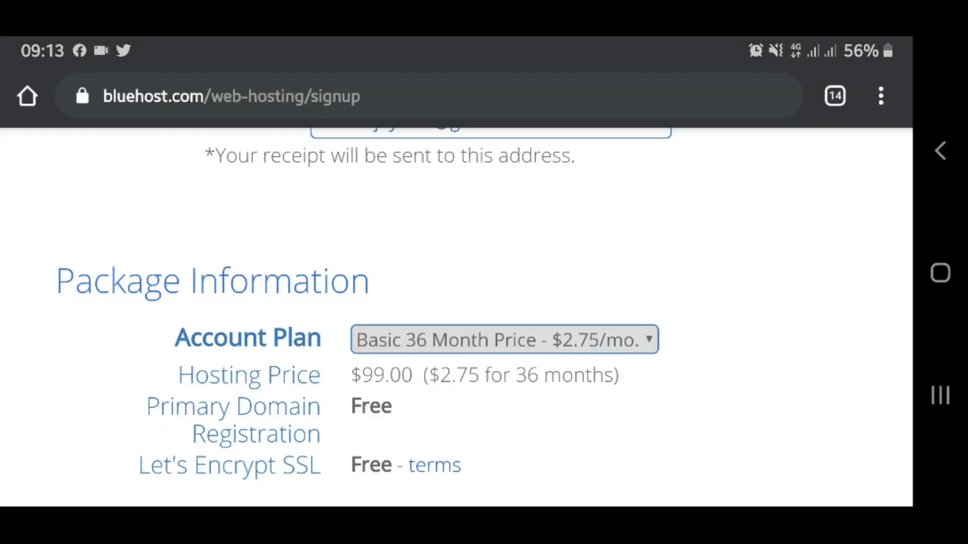
pyautogui.scroll(-3, 457, 272)
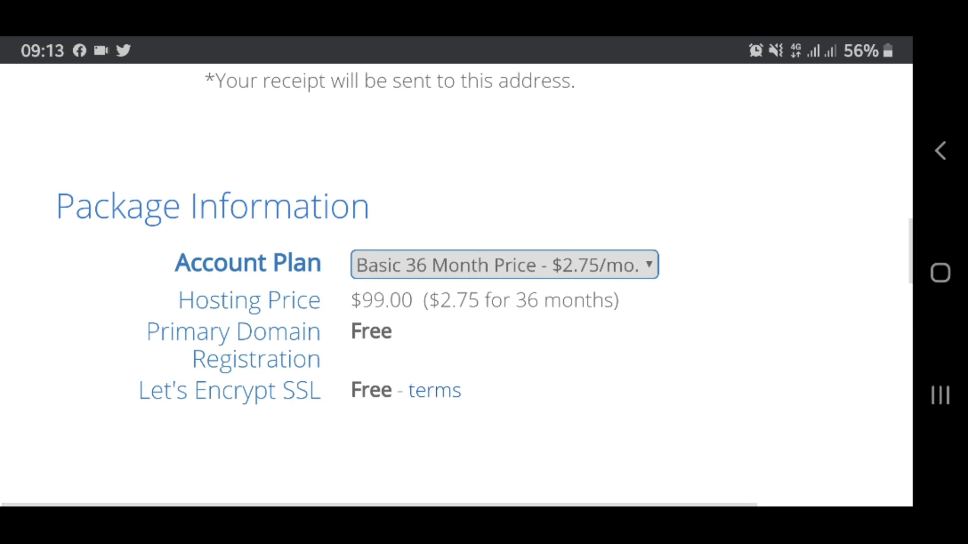
pyautogui.click(504, 264)
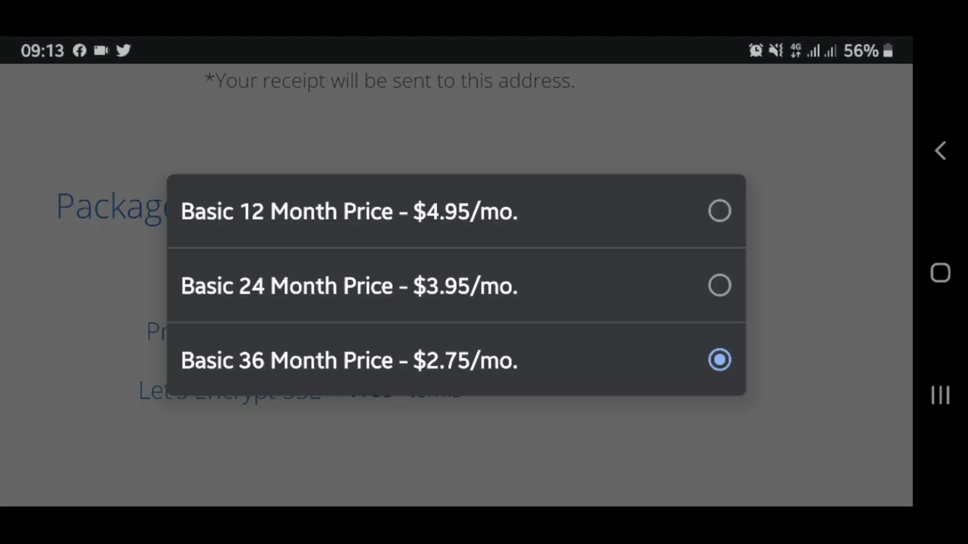
pyautogui.click(349, 211)
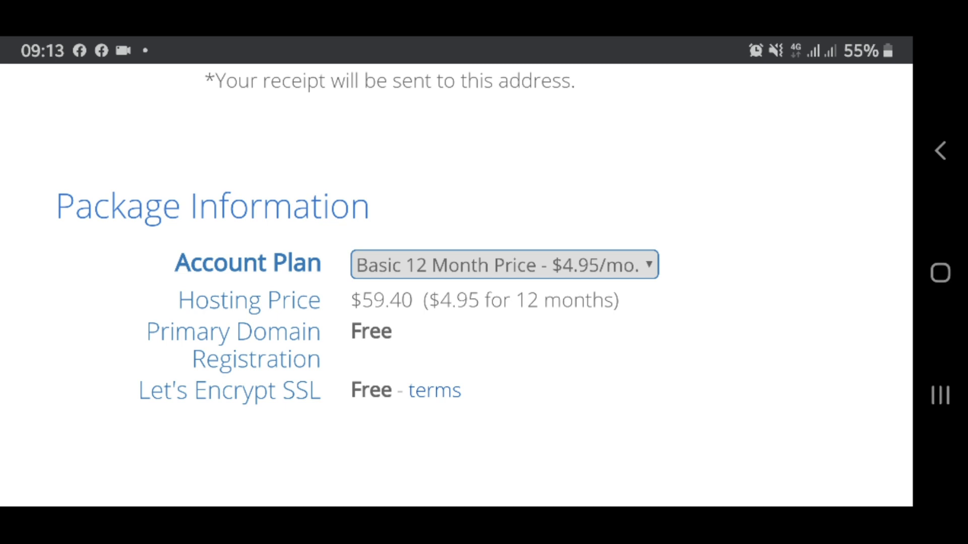
pyautogui.click(505, 265)
pyautogui.click(349, 286)
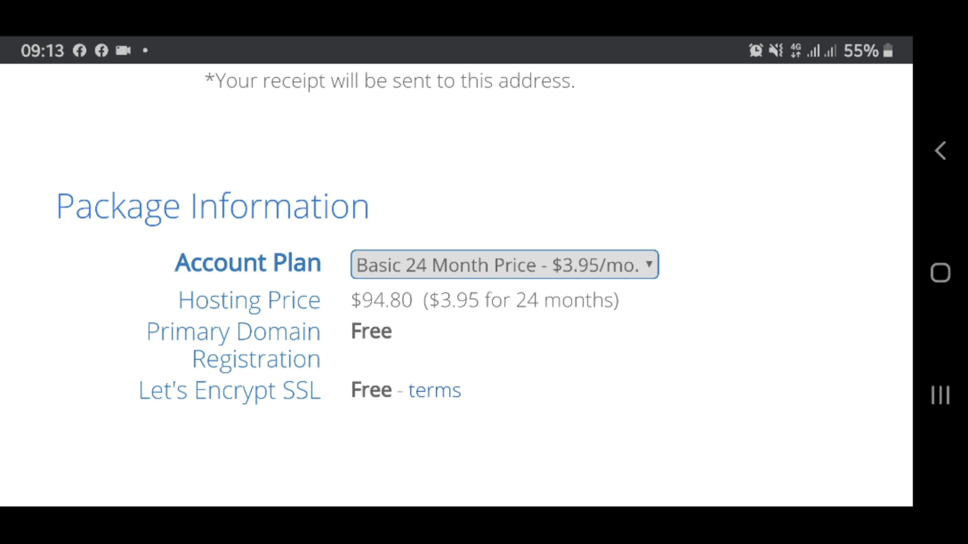
pyautogui.click(504, 264)
pyautogui.click(349, 357)
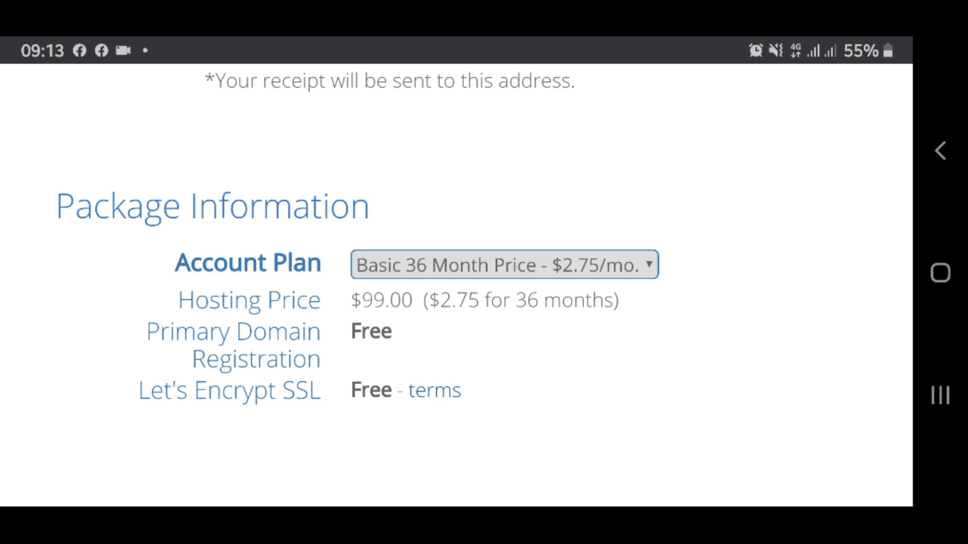
# Scroll back down to the ticked terms agreement and the submit button.
pyautogui.scroll(-3, 453, 282)
pyautogui.scroll(-4, 454, 282)
pyautogui.scroll(-6, 453, 283)
pyautogui.scroll(-4, 453, 283)
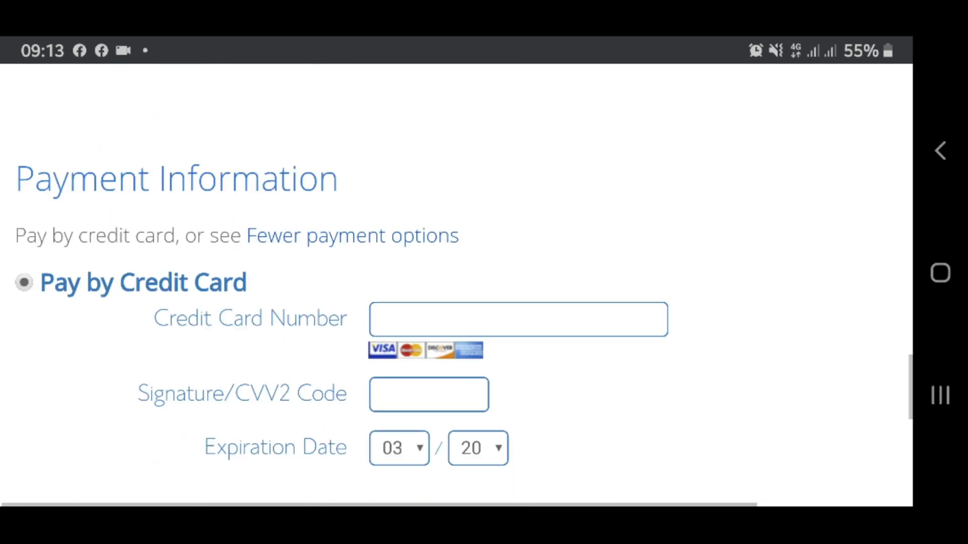
pyautogui.scroll(-5, 454, 282)
pyautogui.scroll(-7, 453, 282)
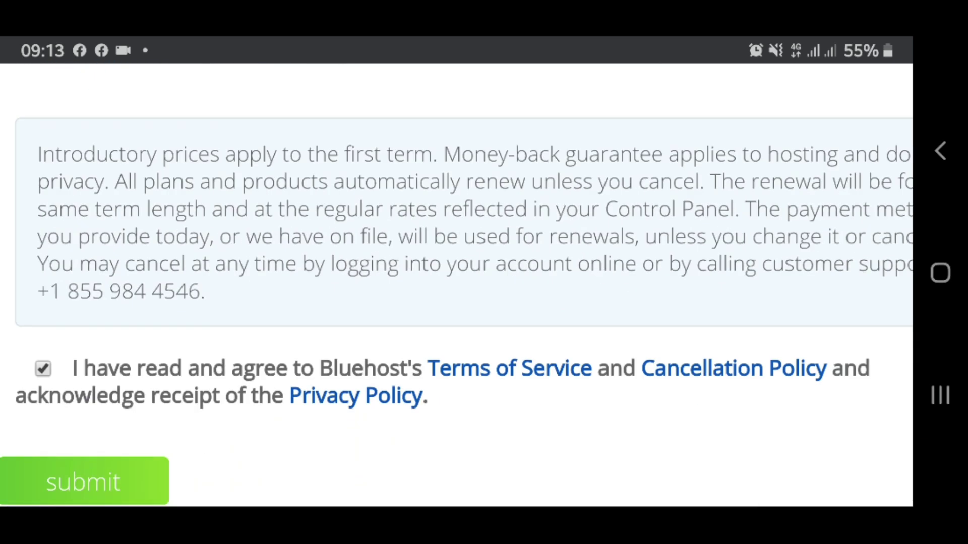